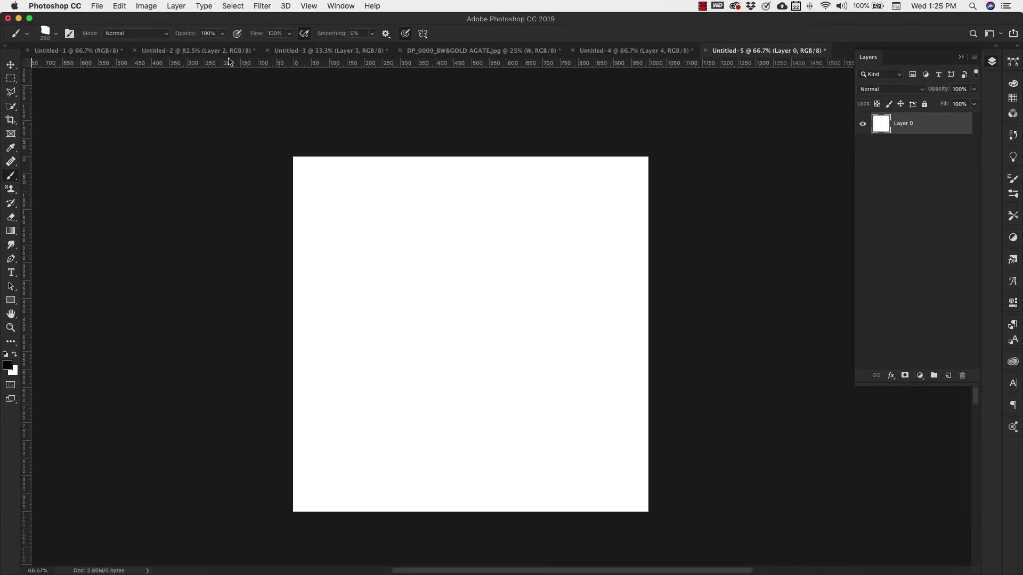
Fill the canvas with rendered clouds and apply Levels at 0, 1.60, 204
{"action": "left_click", "coordinate": [265, 6]}
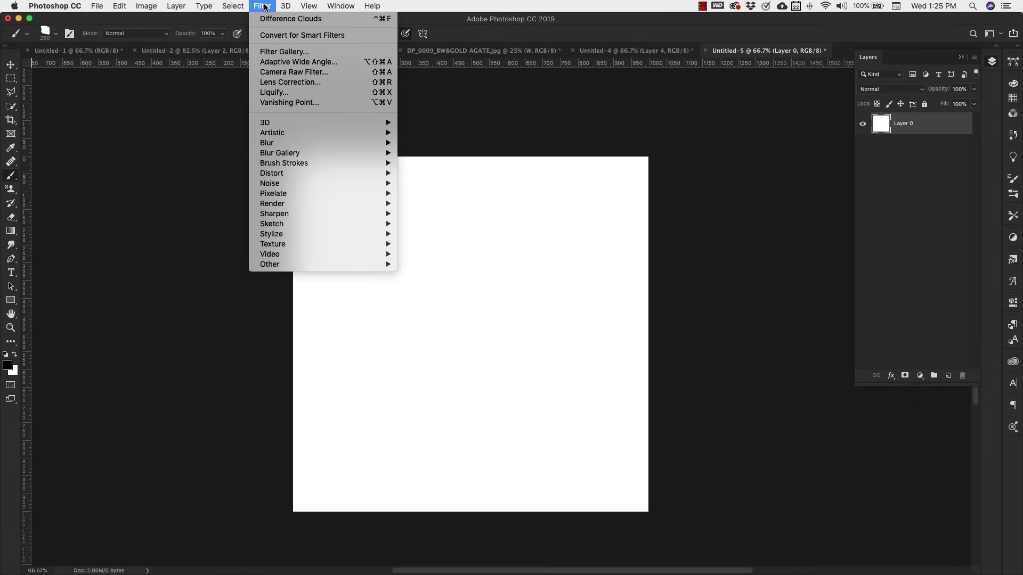
{"action": "mouse_move", "coordinate": [281, 205]}
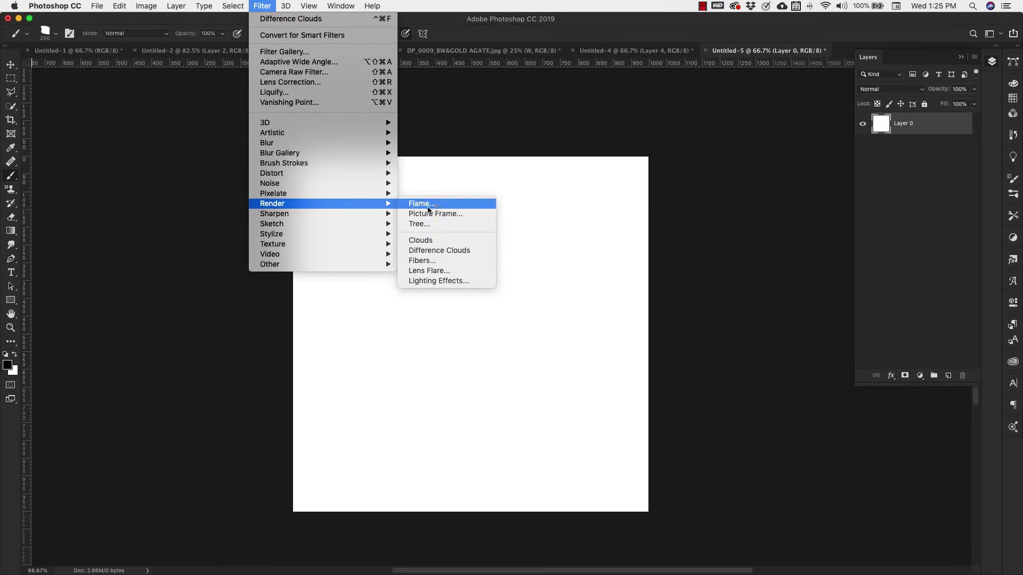
{"action": "left_click", "coordinate": [420, 240]}
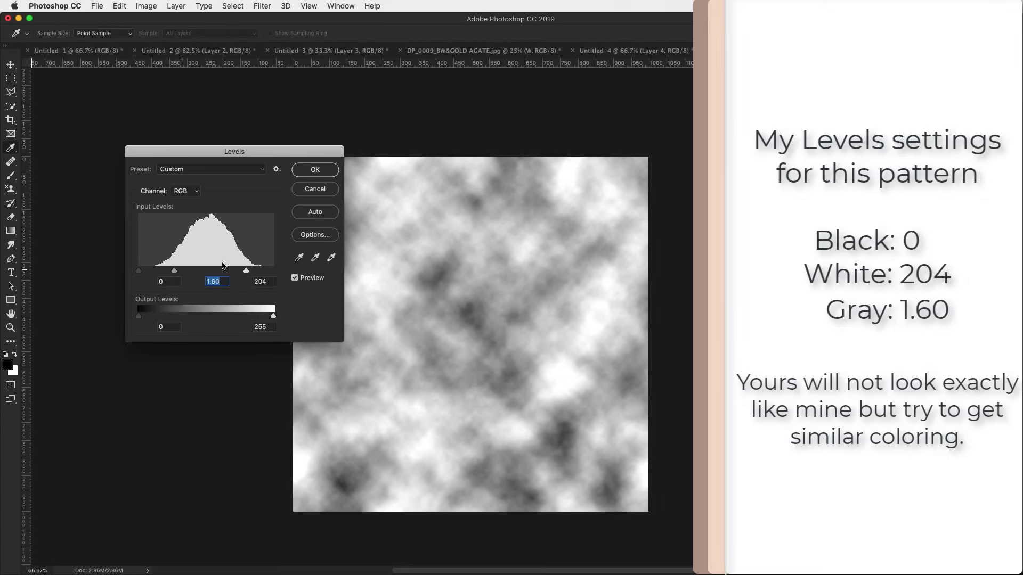
{"action": "left_click", "coordinate": [315, 170]}
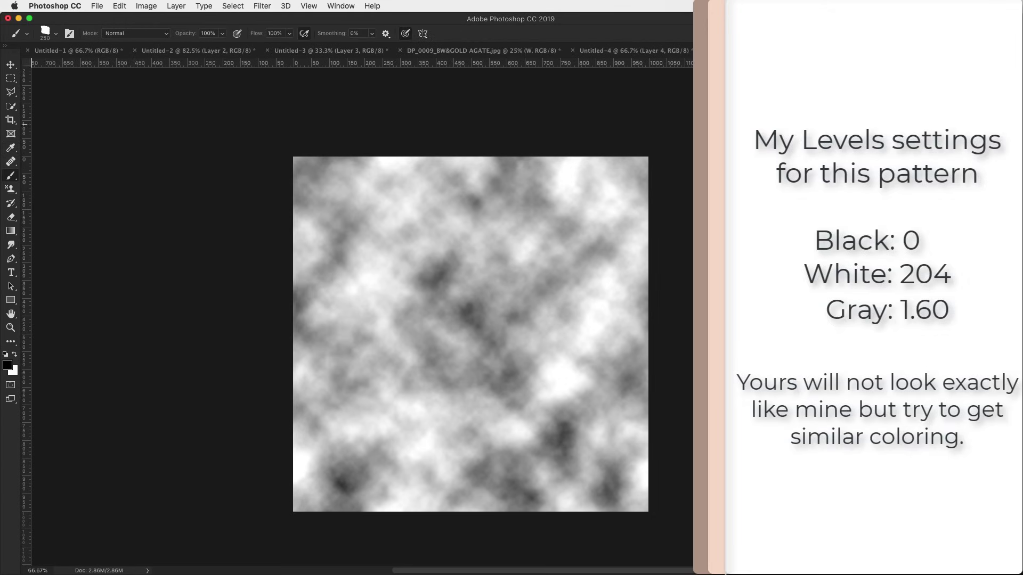
Save the cloud texture as a new pattern, typing 'Wo' as its name
{"action": "left_click", "coordinate": [121, 6]}
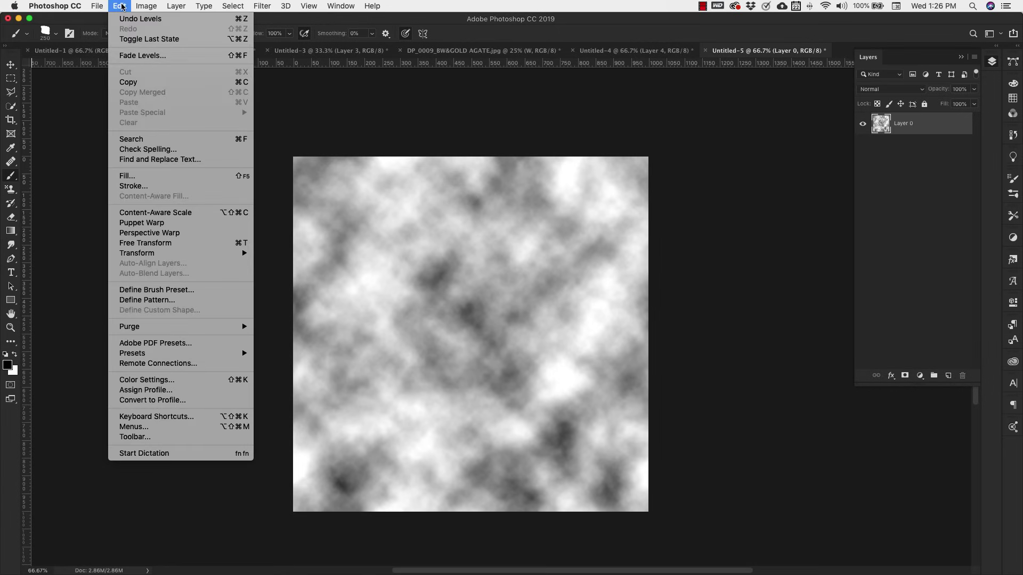
{"action": "left_click", "coordinate": [148, 301]}
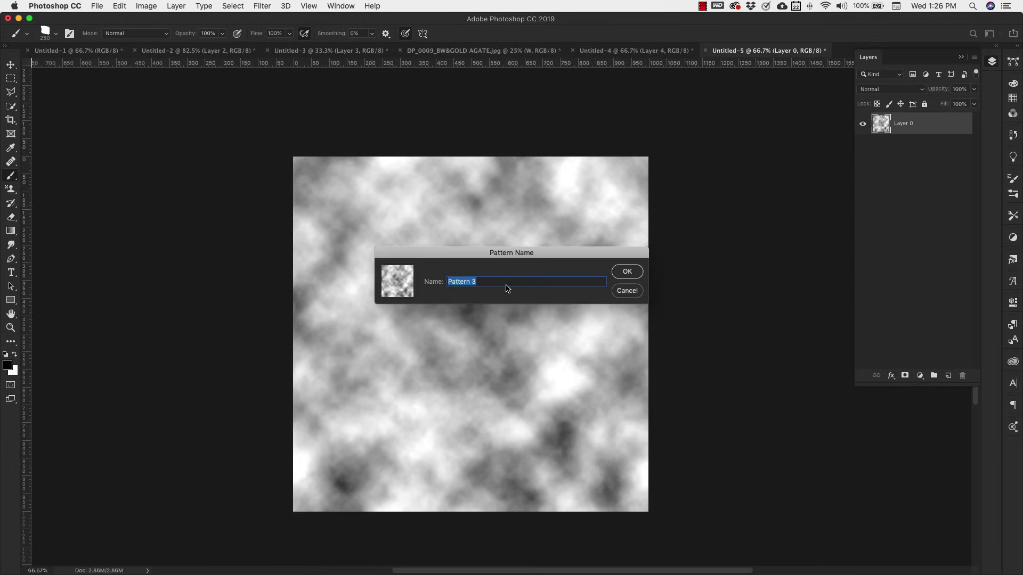
{"action": "type", "text": "Wo"}
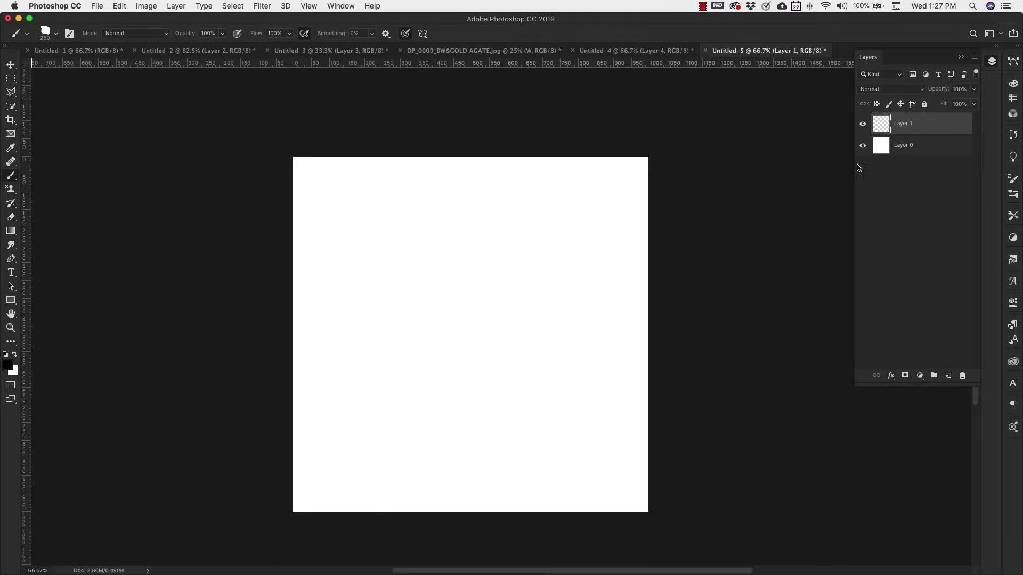
Load the Legacy Brushes set and select the 48 px Oil Heavy Flow brush from Default Brushes
{"action": "key", "text": "F5"}
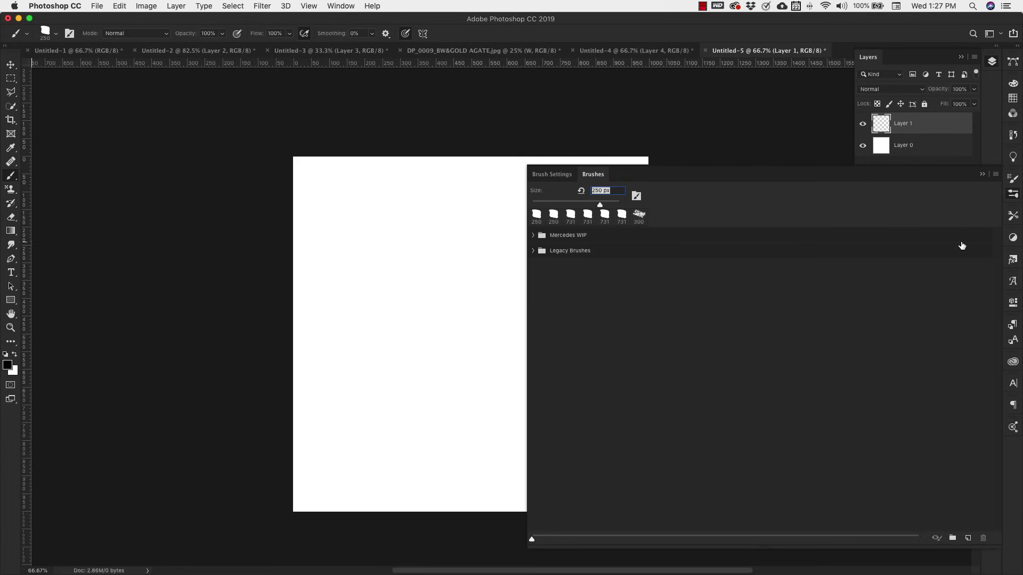
{"action": "left_click", "coordinate": [995, 176]}
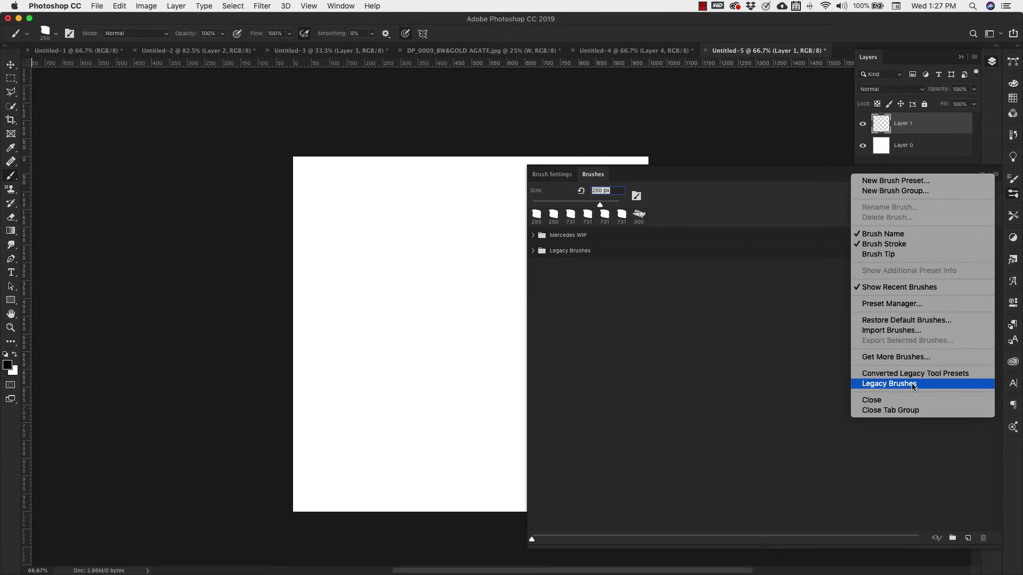
{"action": "left_click", "coordinate": [795, 174]}
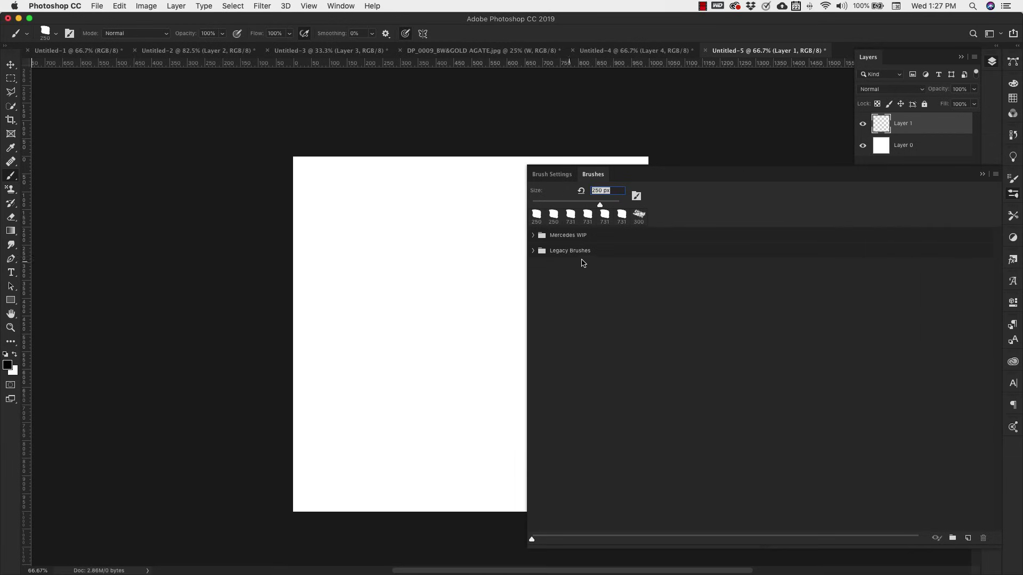
{"action": "left_click", "coordinate": [533, 251]}
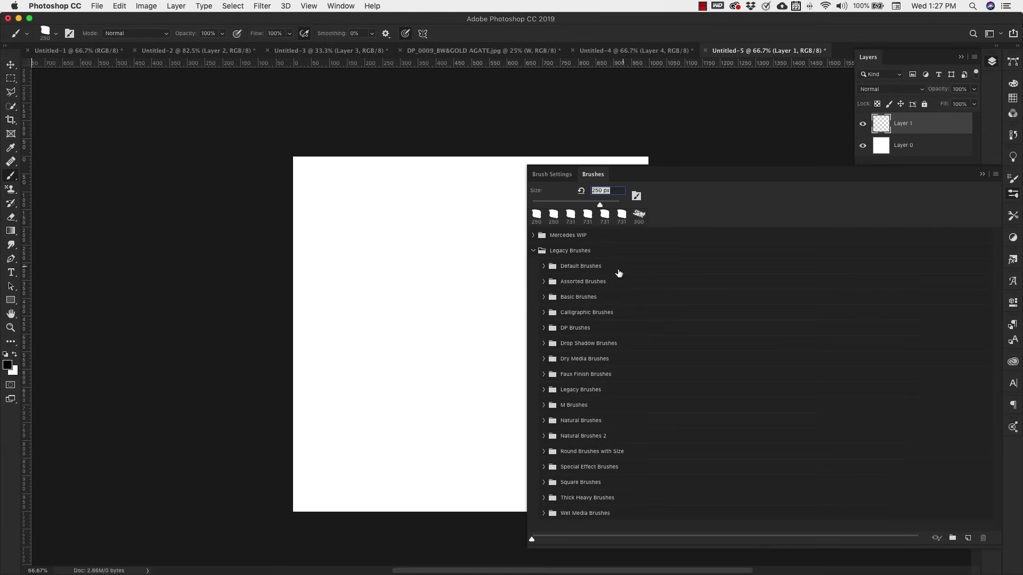
{"action": "left_click", "coordinate": [543, 266]}
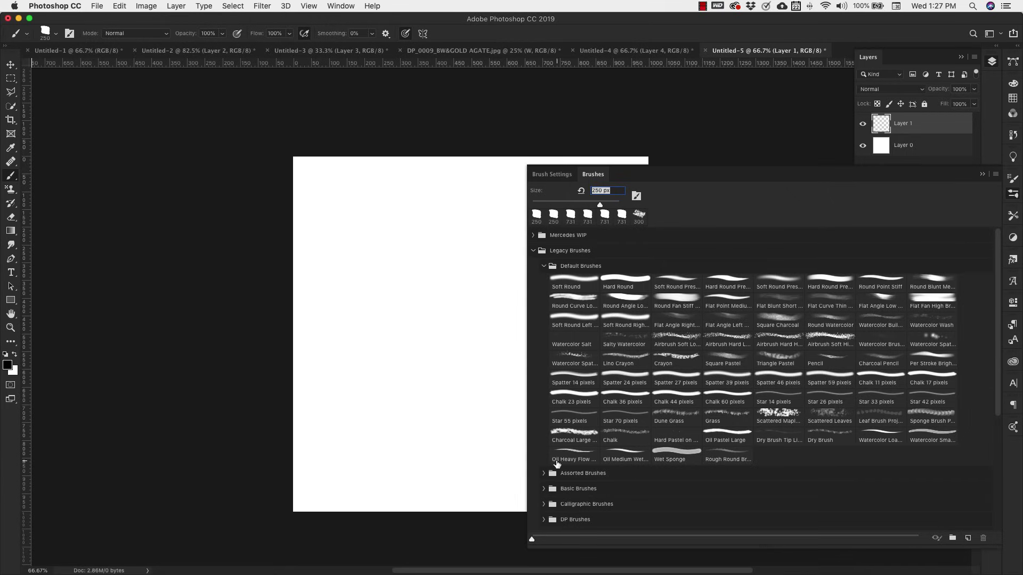
{"action": "left_click", "coordinate": [583, 458]}
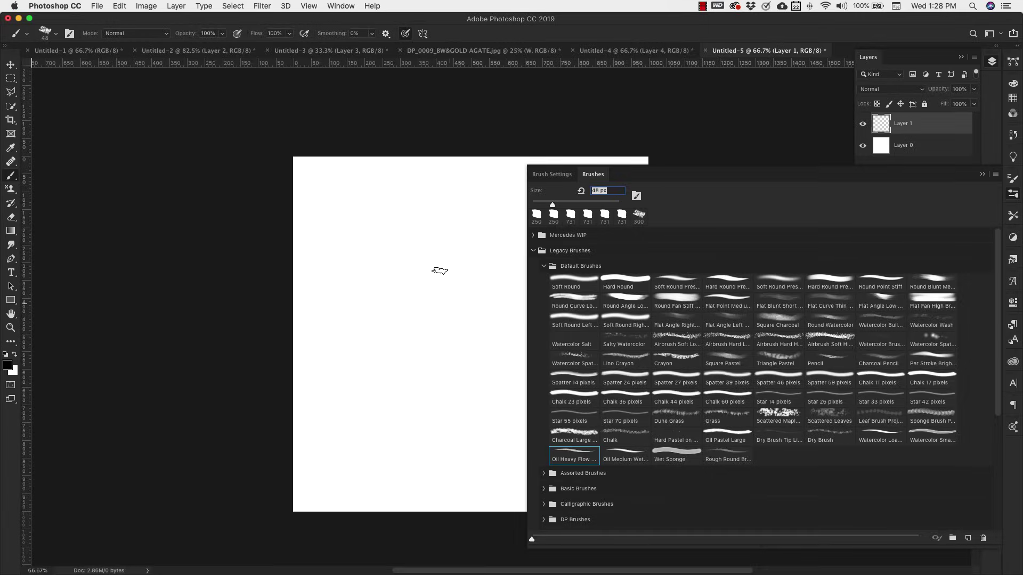
Enlarge the brush to 250 px and paint a rough black blob on Layer 1
{"action": "left_click", "coordinate": [983, 176]}
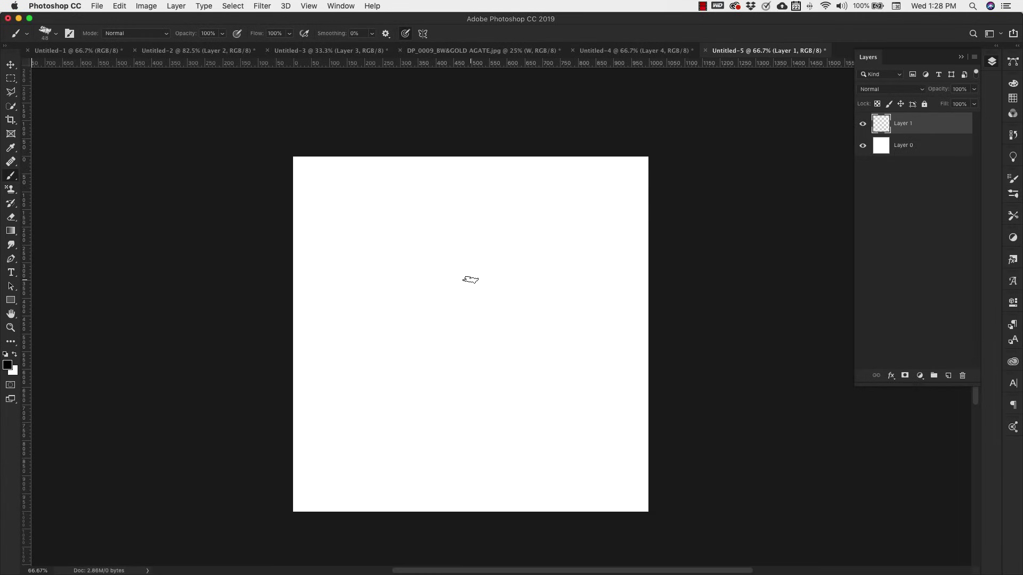
{"action": "key", "text": "bracketright"}
{"action": "key", "text": "bracketright"}
{"action": "key", "text": "bracketright"}
{"action": "key", "text": "bracketright"}
{"action": "key", "text": "bracketright"}
{"action": "key", "text": "bracketright"}
{"action": "key", "text": "bracketright"}
{"action": "key", "text": "bracketright"}
{"action": "key", "text": "bracketright"}
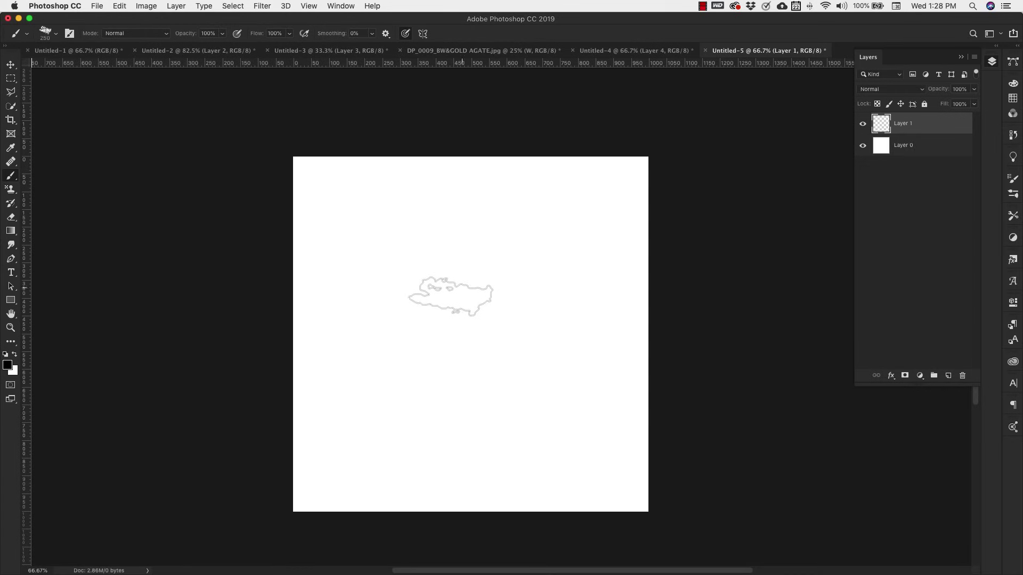
{"action": "mouse_move", "coordinate": [487, 297]}
{"action": "left_mouse_down"}
{"action": "mouse_move", "coordinate": [453, 298]}
{"action": "mouse_move", "coordinate": [449, 323]}
{"action": "mouse_move", "coordinate": [487, 358]}
{"action": "mouse_move", "coordinate": [516, 321]}
{"action": "mouse_move", "coordinate": [497, 267]}
{"action": "mouse_move", "coordinate": [464, 264]}
{"action": "mouse_move", "coordinate": [436, 282]}
{"action": "mouse_move", "coordinate": [429, 308]}
{"action": "mouse_move", "coordinate": [458, 357]}
{"action": "mouse_move", "coordinate": [515, 379]}
{"action": "mouse_move", "coordinate": [533, 367]}
{"action": "mouse_move", "coordinate": [521, 286]}
{"action": "mouse_move", "coordinate": [449, 286]}
{"action": "mouse_move", "coordinate": [416, 250]}
{"action": "mouse_move", "coordinate": [402, 306]}
{"action": "mouse_move", "coordinate": [412, 349]}
{"action": "mouse_move", "coordinate": [440, 350]}
{"action": "mouse_move", "coordinate": [453, 369]}
{"action": "mouse_move", "coordinate": [540, 361]}
{"action": "mouse_move", "coordinate": [539, 324]}
{"action": "mouse_move", "coordinate": [566, 298]}
{"action": "mouse_move", "coordinate": [535, 318]}
{"action": "mouse_move", "coordinate": [523, 259]}
{"action": "mouse_move", "coordinate": [536, 281]}
{"action": "mouse_move", "coordinate": [494, 248]}
{"action": "mouse_move", "coordinate": [434, 241]}
{"action": "mouse_move", "coordinate": [431, 263]}
{"action": "mouse_move", "coordinate": [403, 236]}
{"action": "mouse_move", "coordinate": [432, 285]}
{"action": "mouse_move", "coordinate": [430, 364]}
{"action": "mouse_move", "coordinate": [533, 386]}
{"action": "mouse_move", "coordinate": [523, 367]}
{"action": "mouse_move", "coordinate": [457, 361]}
{"action": "mouse_move", "coordinate": [506, 353]}
{"action": "left_mouse_up"}
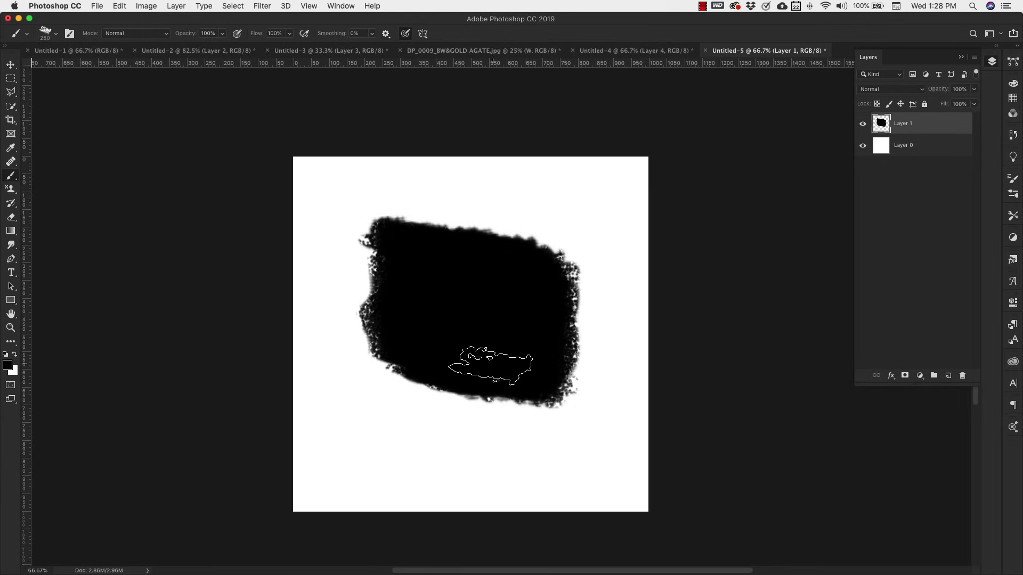
{"action": "left_click", "coordinate": [393, 246]}
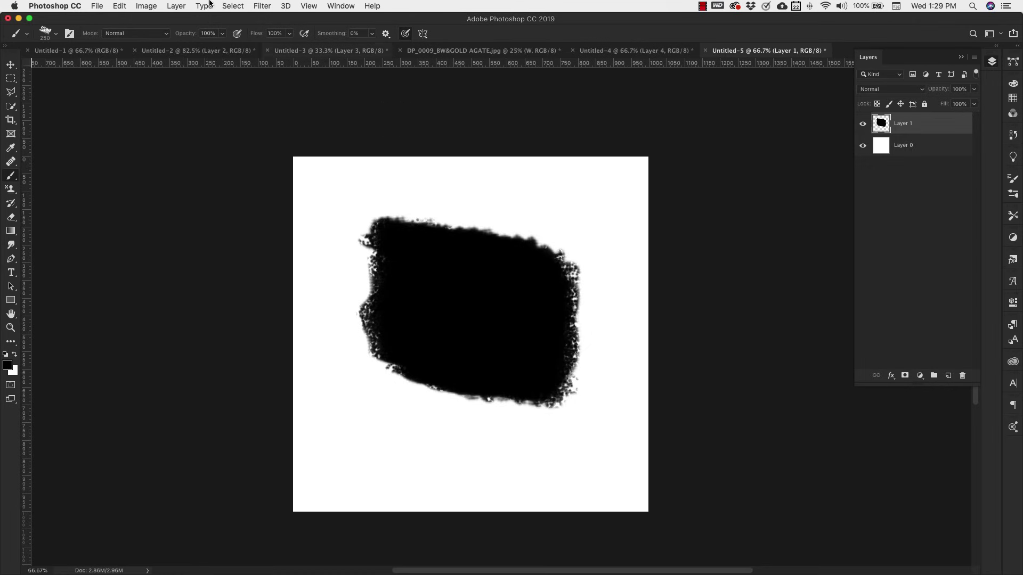
Define the black blob as a brush preset named 'watercolor base'
{"action": "left_click", "coordinate": [120, 6]}
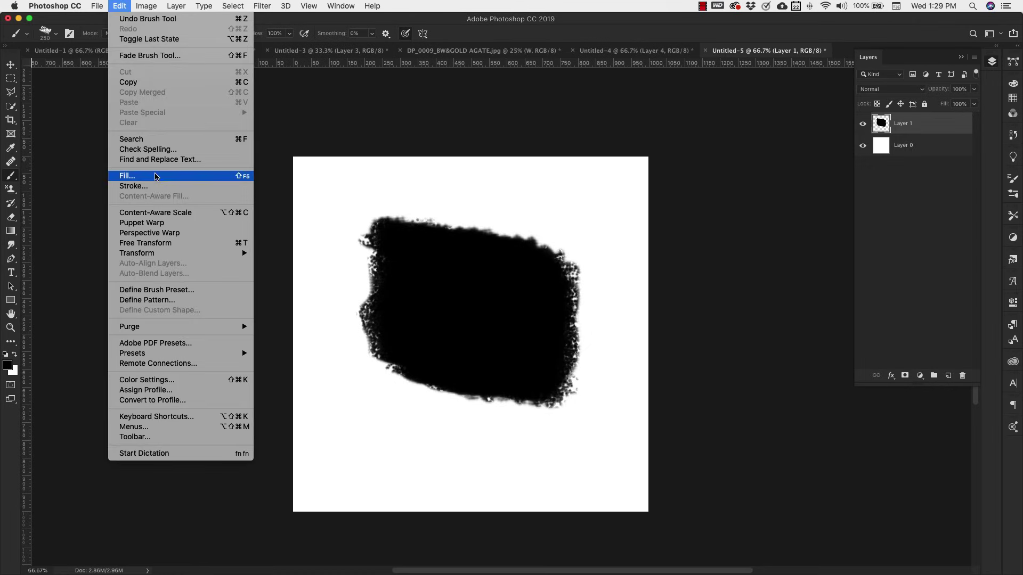
{"action": "left_click", "coordinate": [172, 291]}
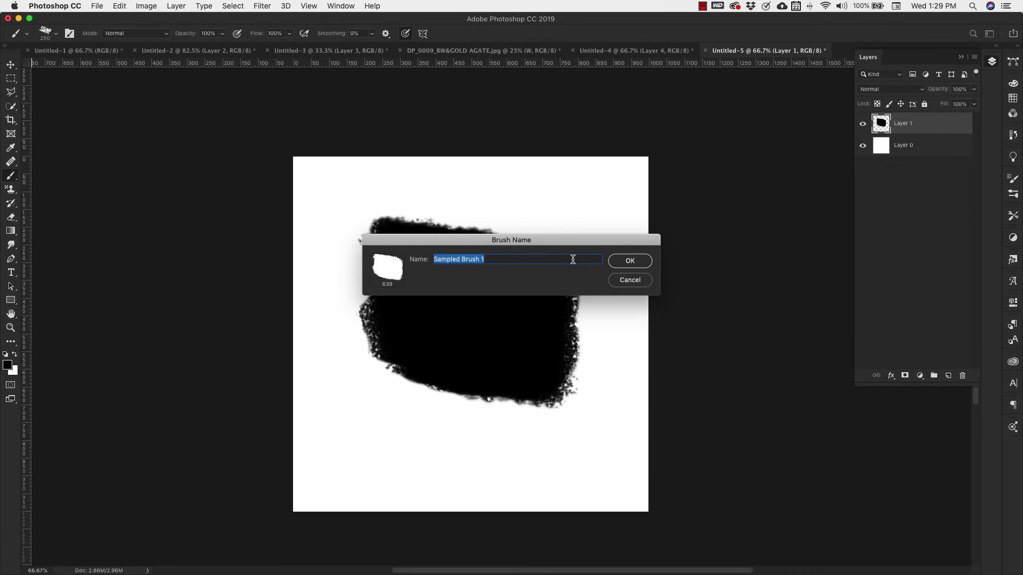
{"action": "type", "text": "watercolor base"}
{"action": "key", "text": "Return"}
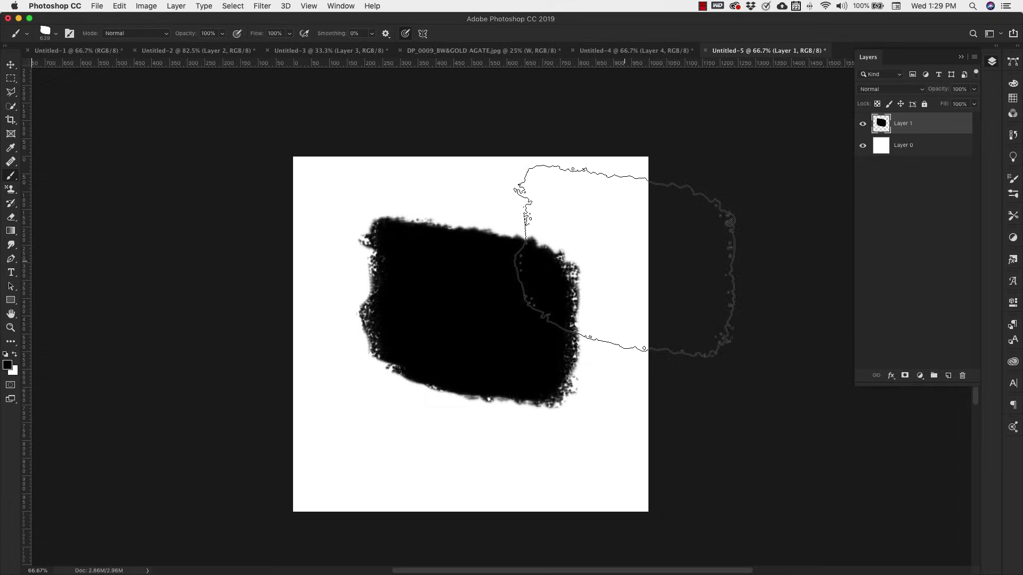
Hide Layer 1, add an empty Layer 2, and shrink the brush to 200 px
{"action": "left_click", "coordinate": [863, 123]}
{"action": "left_click", "coordinate": [949, 378]}
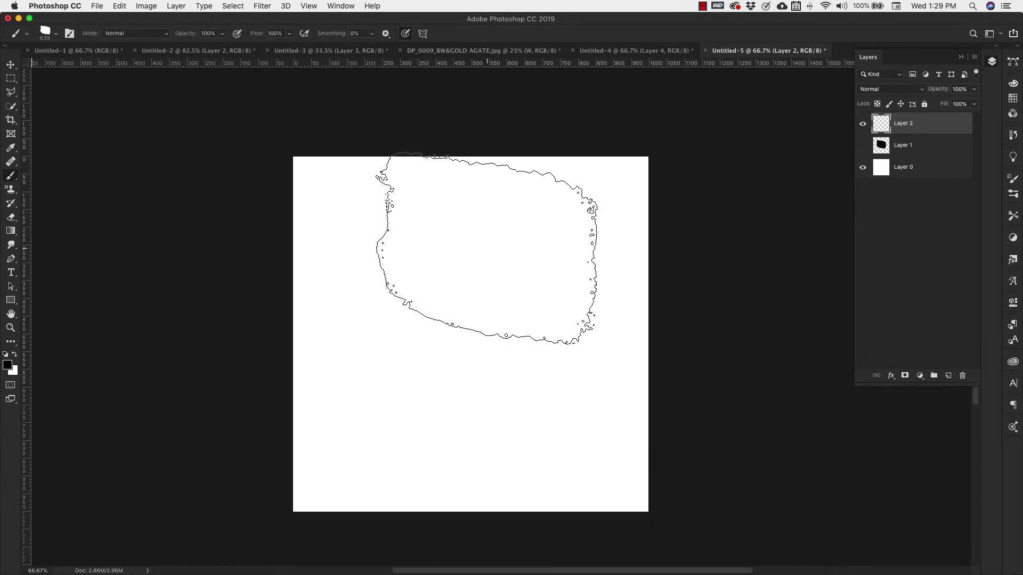
{"action": "key", "text": "bracketleft"}
{"action": "key", "text": "bracketleft"}
{"action": "key", "text": "bracketleft"}
{"action": "key", "text": "bracketleft"}
{"action": "key", "text": "bracketleft"}
{"action": "key", "text": "bracketleft"}
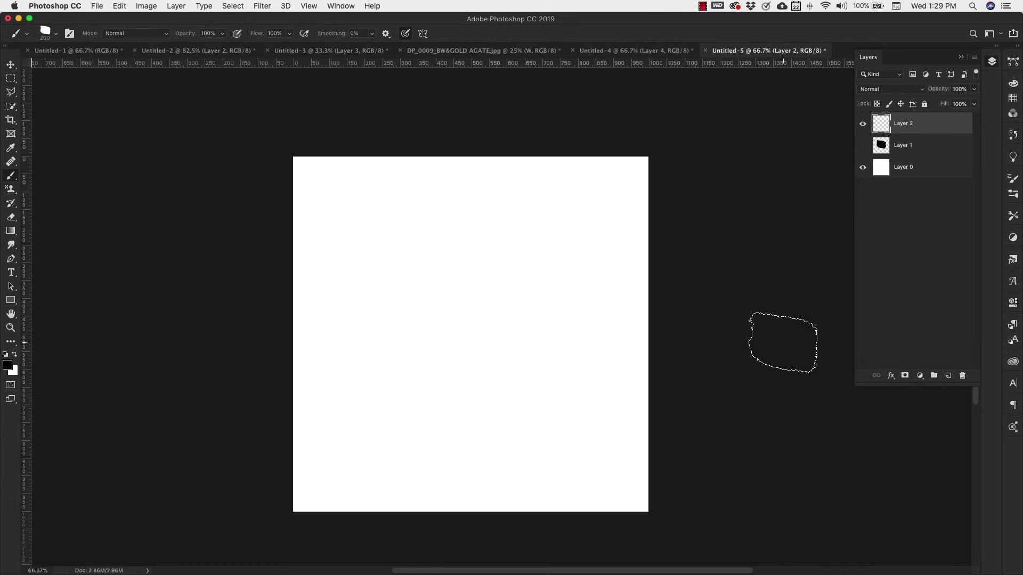
In Brush Tip Shape, set spacing to 1% and the brush size to 175 px
{"action": "left_click", "coordinate": [1014, 180]}
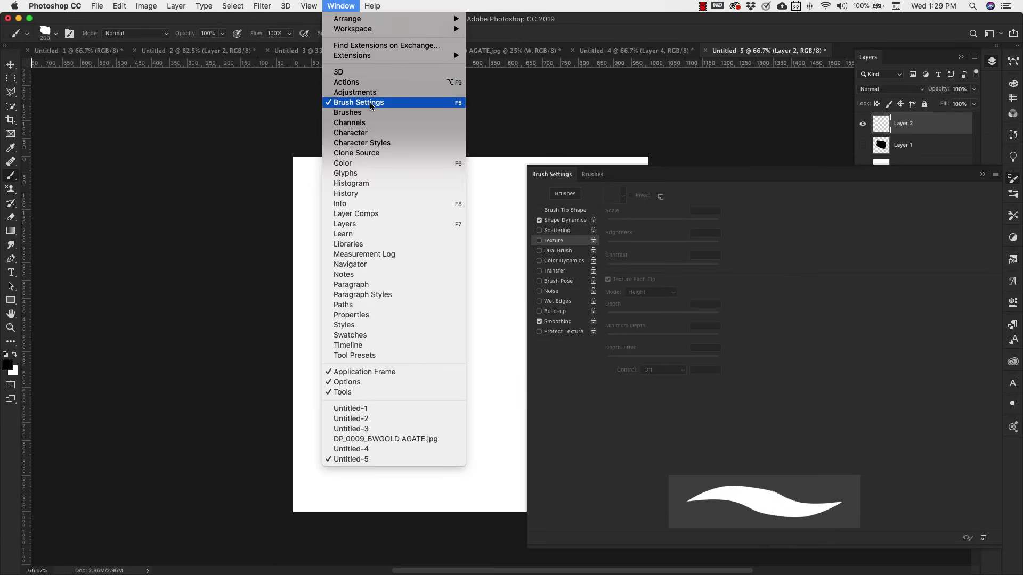
{"action": "left_click", "coordinate": [983, 178]}
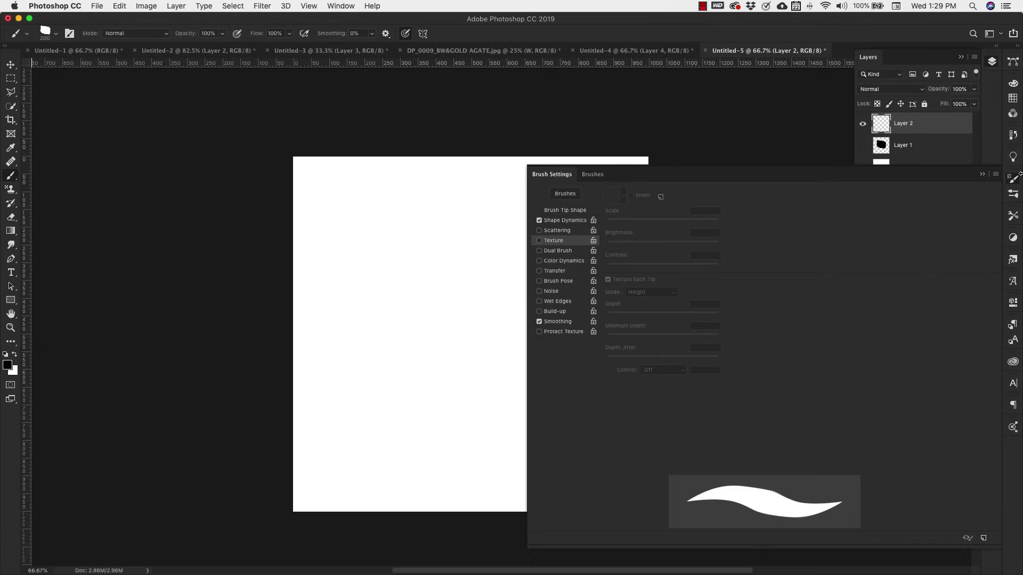
{"action": "left_click_drag", "start_coordinate": [528, 356], "coordinate": [746, 365]}
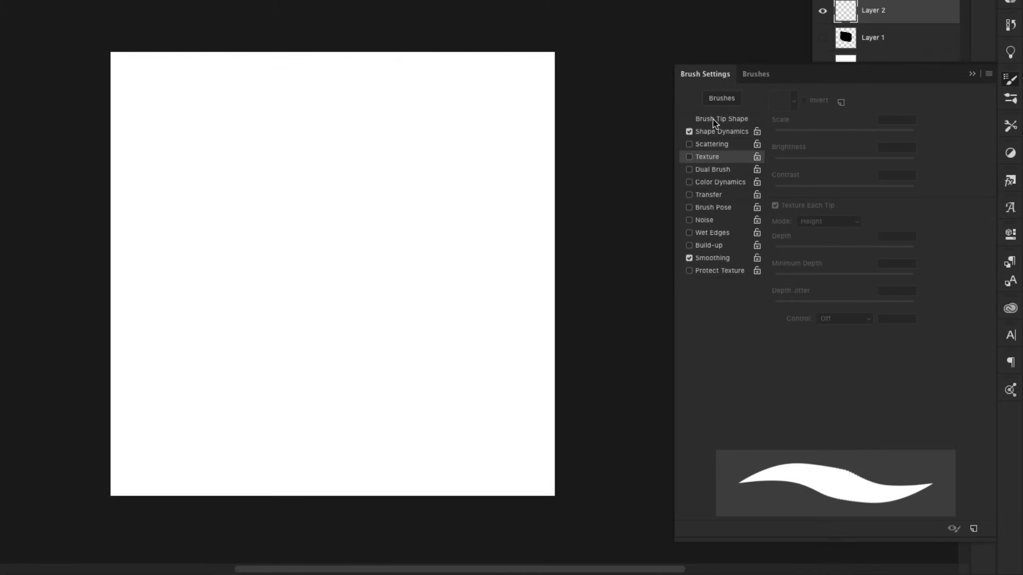
{"action": "left_click", "coordinate": [713, 120]}
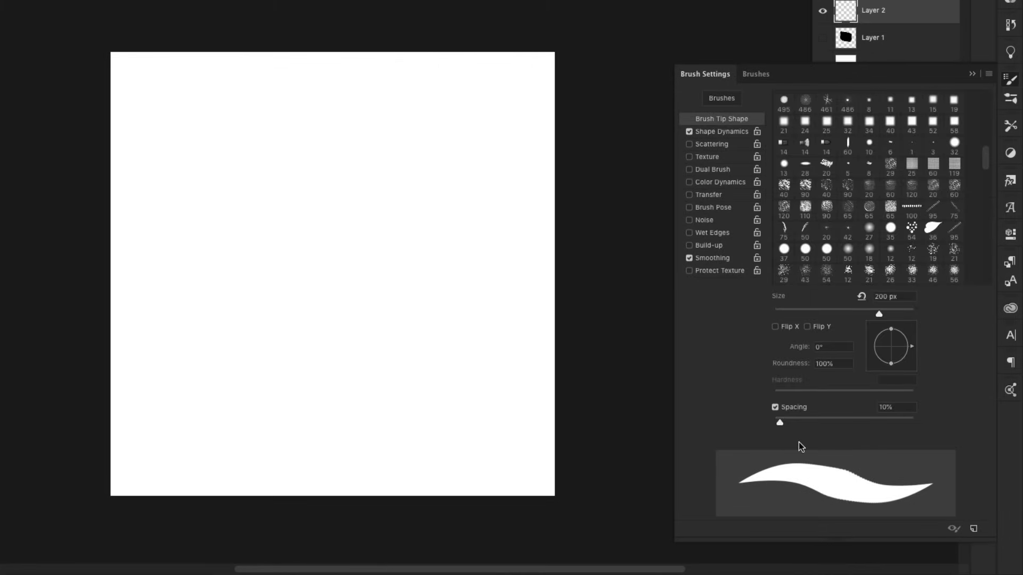
{"action": "left_click_drag", "start_coordinate": [781, 423], "coordinate": [774, 423]}
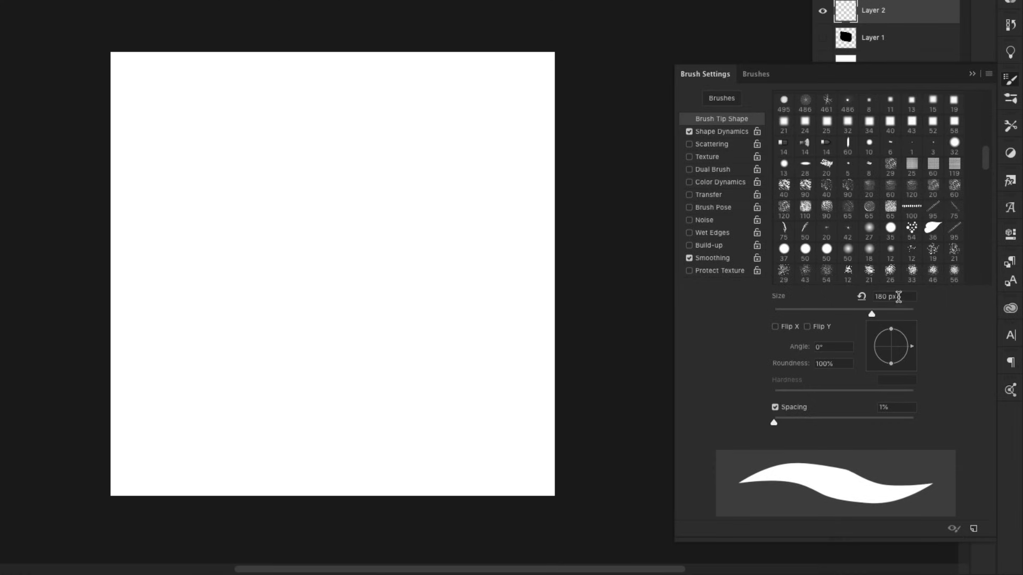
{"action": "left_click", "coordinate": [898, 296]}
{"action": "type", "text": "175"}
{"action": "key", "text": "Return"}
Set Shape Dynamics to 100% size jitter and 25% angle jitter controlled by Pen Pressure
{"action": "left_click", "coordinate": [730, 134]}
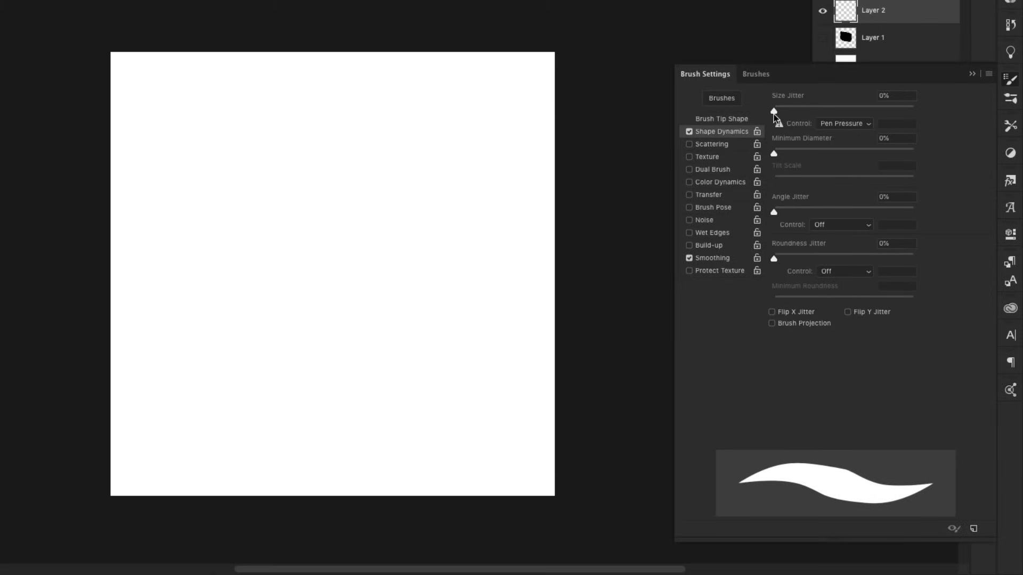
{"action": "left_click_drag", "start_coordinate": [774, 113], "coordinate": [944, 112]}
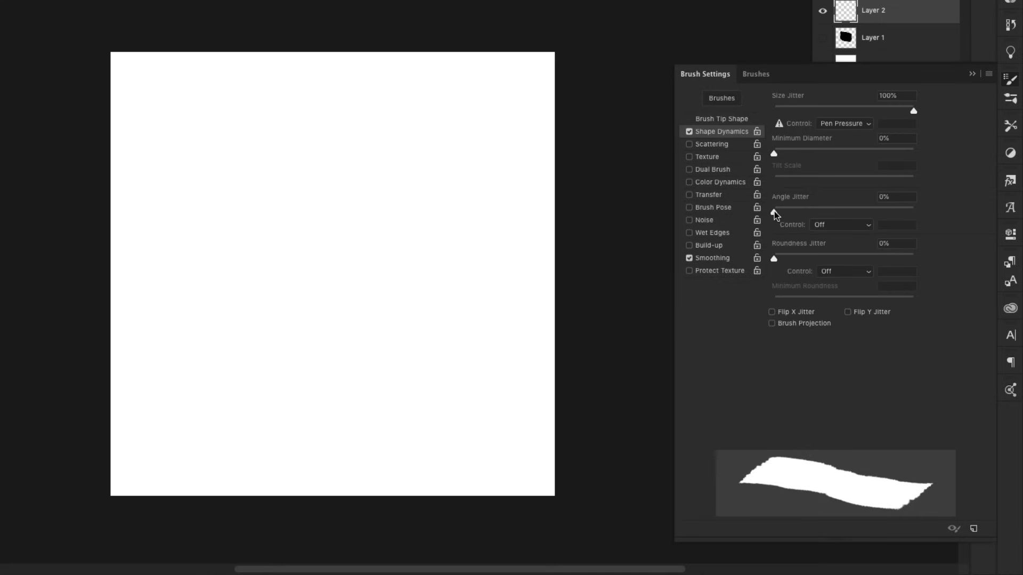
{"action": "left_click_drag", "start_coordinate": [774, 212], "coordinate": [810, 212]}
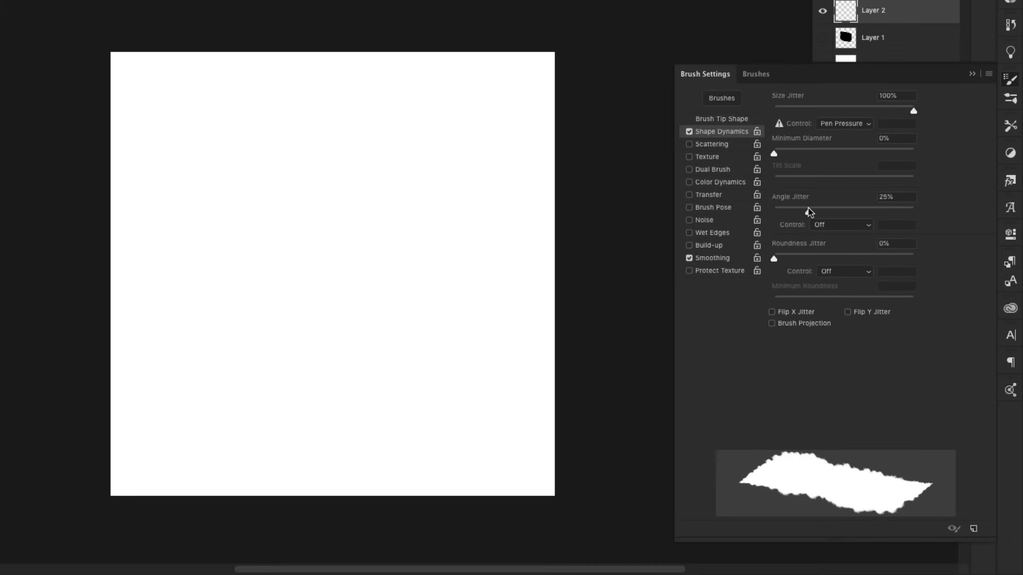
{"action": "left_click", "coordinate": [832, 228]}
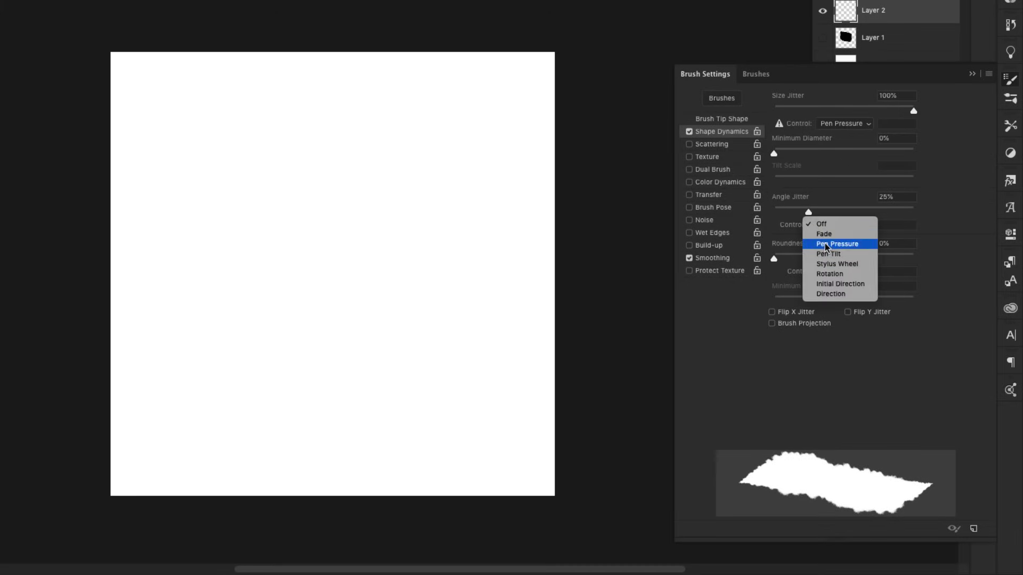
{"action": "left_click", "coordinate": [827, 245]}
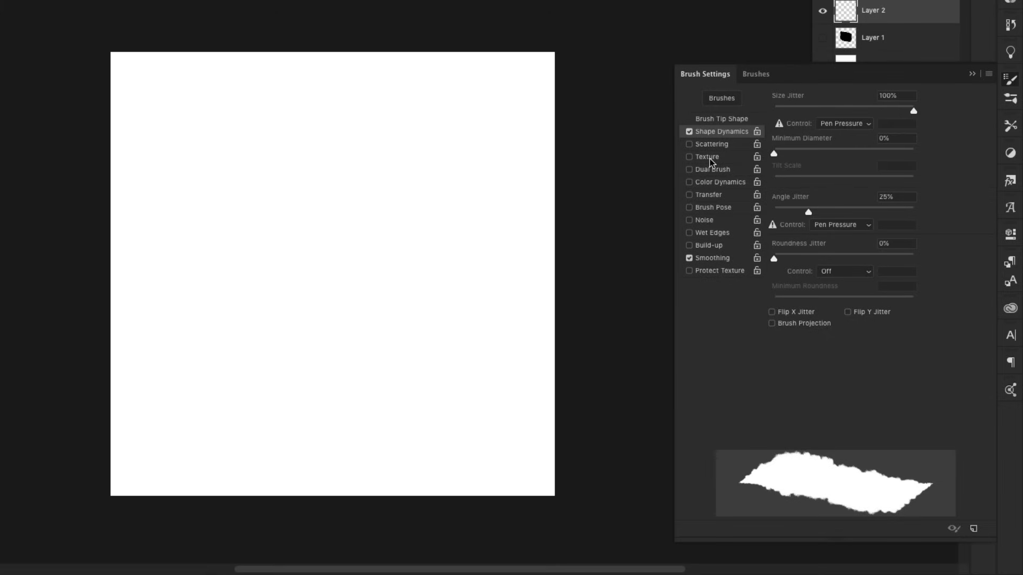
Enable Texture on the brush using the mottled watercolour-like pattern
{"action": "left_click", "coordinate": [689, 158]}
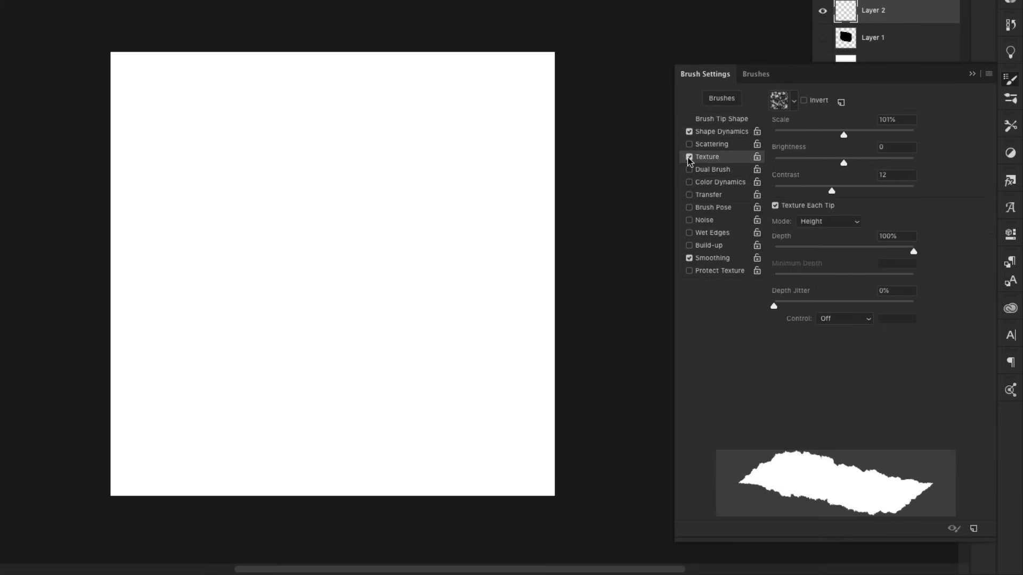
{"action": "left_click", "coordinate": [795, 104]}
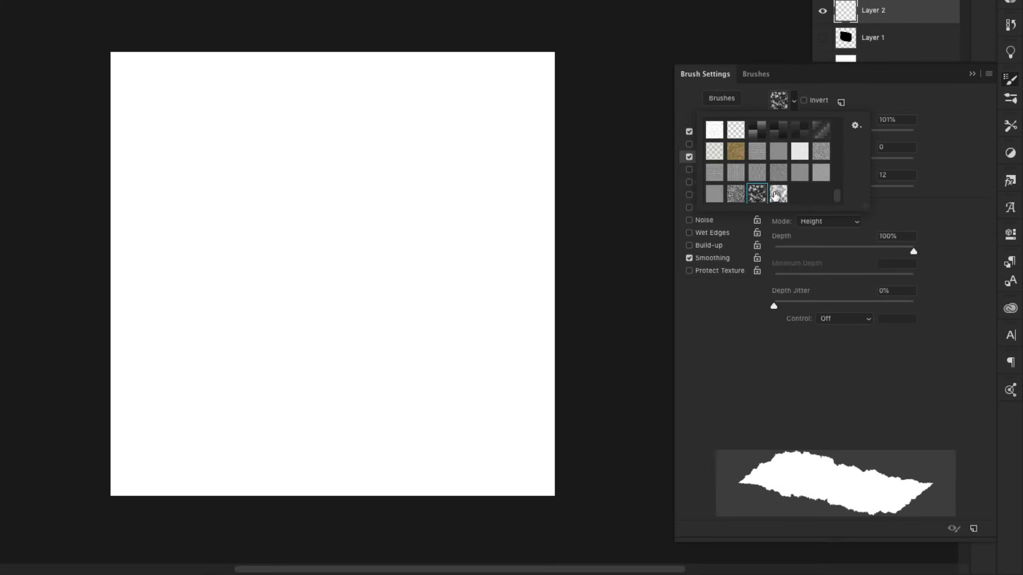
{"action": "left_click", "coordinate": [779, 194]}
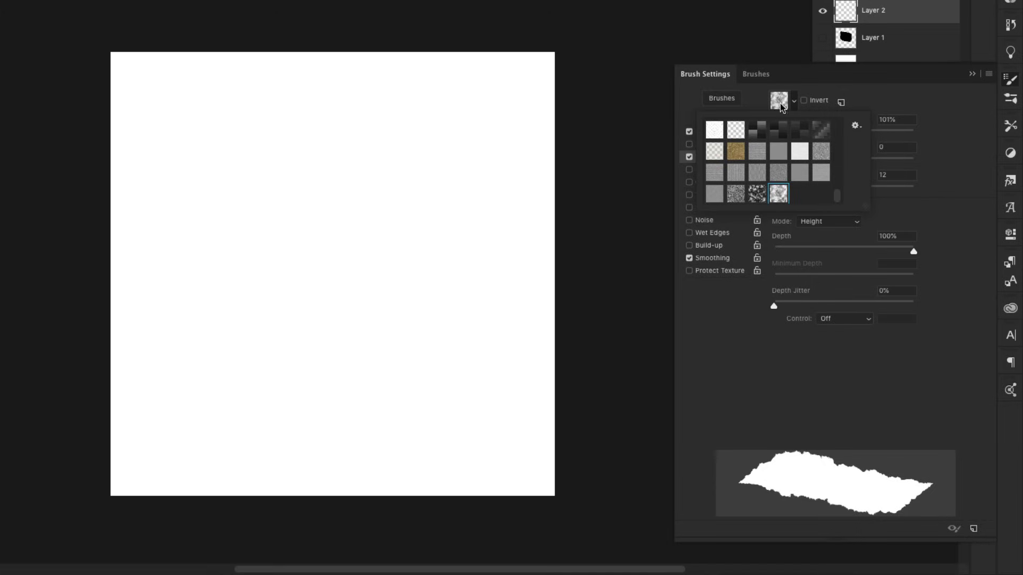
{"action": "left_click", "coordinate": [872, 106]}
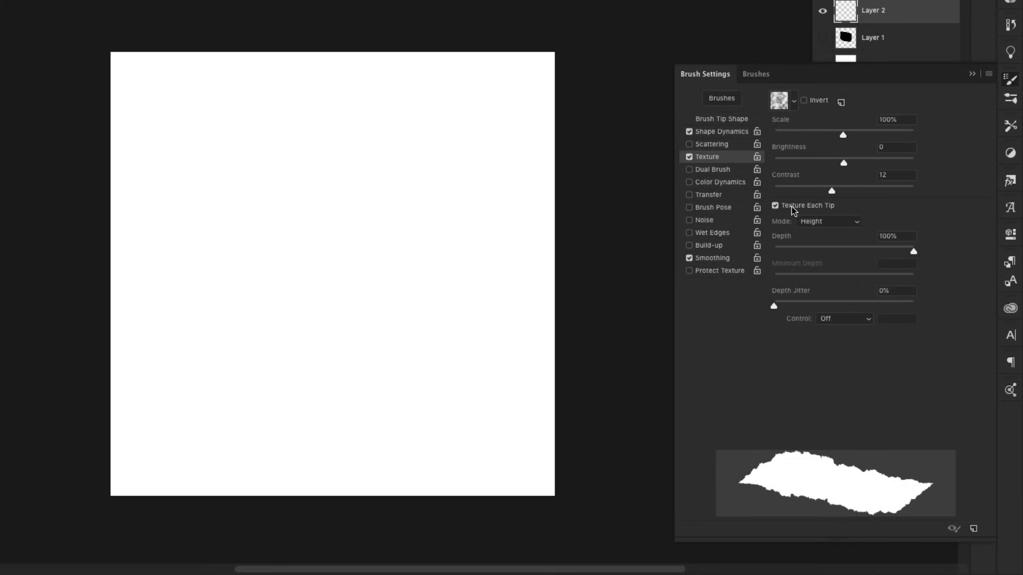
Turn off Texture Each Tip, use Subtract mode at 75% depth, and paint a test stroke
{"action": "left_click", "coordinate": [776, 205]}
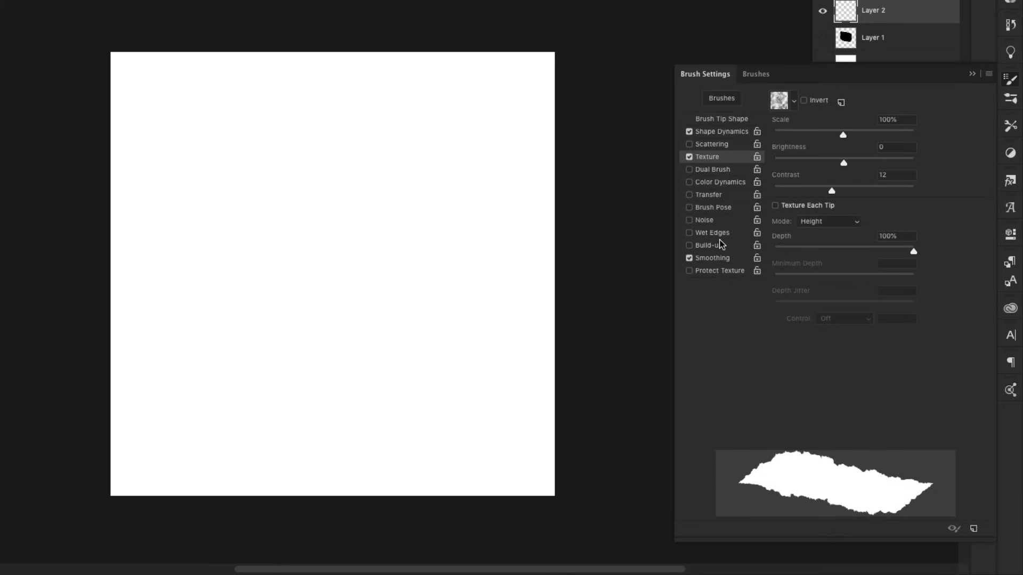
{"action": "left_click", "coordinate": [858, 223]}
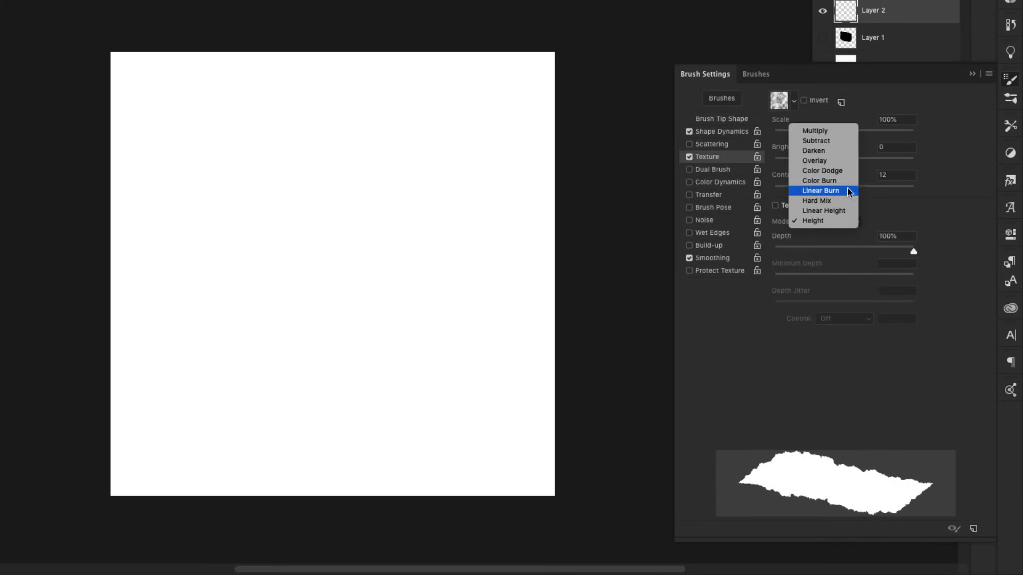
{"action": "left_click", "coordinate": [829, 141]}
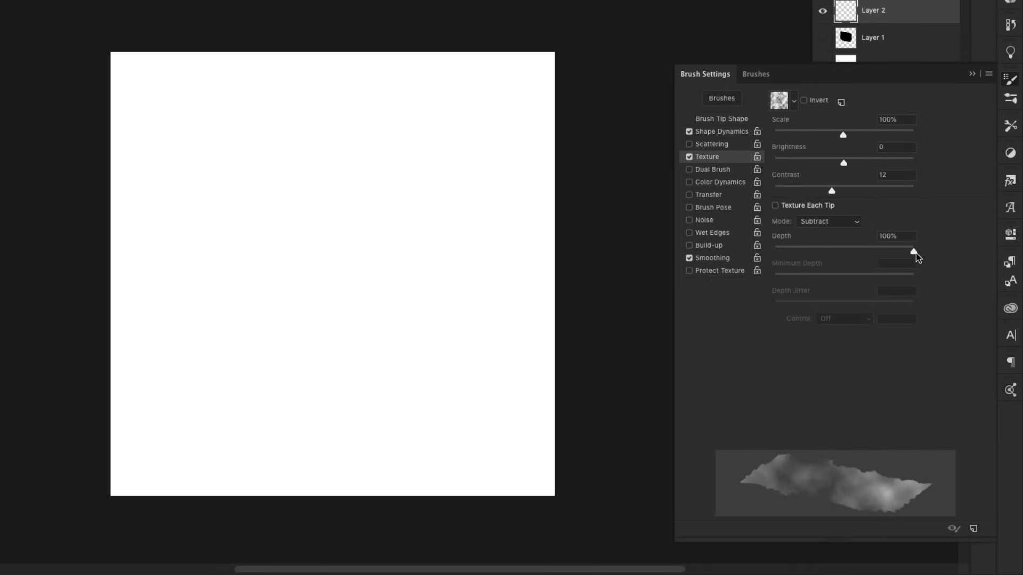
{"action": "left_click_drag", "start_coordinate": [915, 251], "coordinate": [883, 248]}
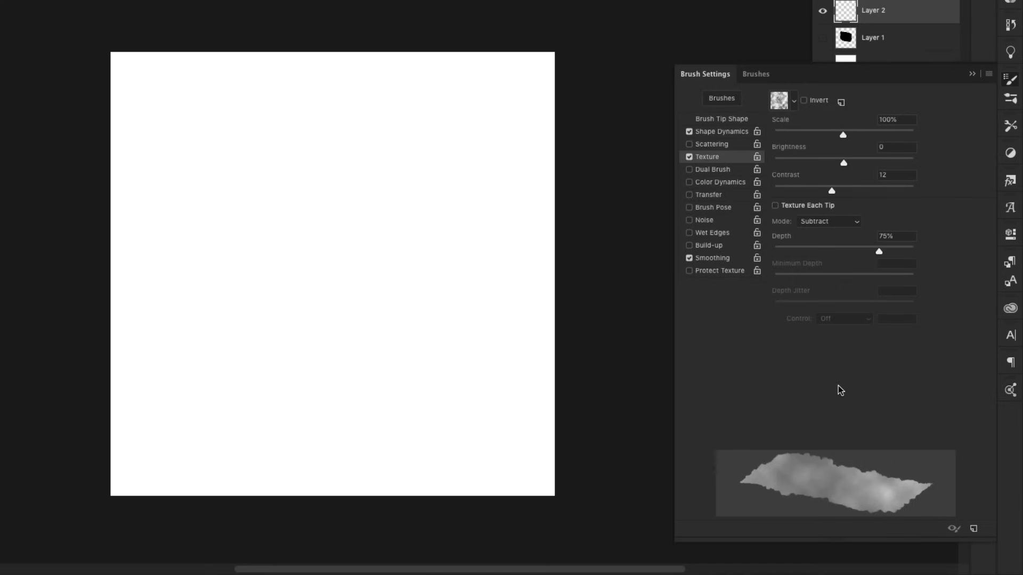
{"action": "mouse_move", "coordinate": [361, 189]}
{"action": "left_mouse_down"}
{"action": "mouse_move", "coordinate": [343, 202]}
{"action": "mouse_move", "coordinate": [356, 280]}
{"action": "mouse_move", "coordinate": [419, 314]}
{"action": "left_mouse_up"}
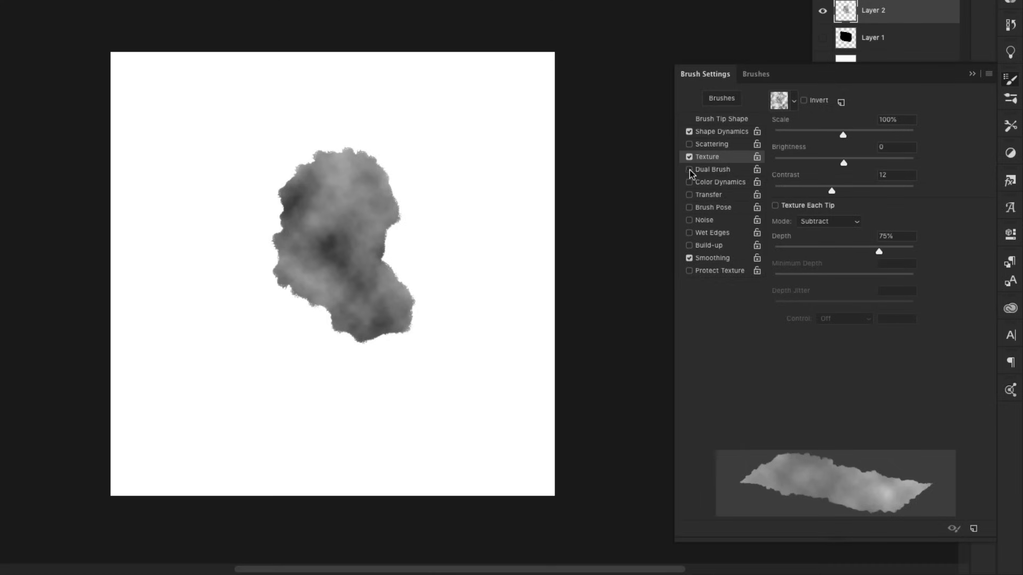
Enable Dual Brush with a soft round tip sized about 101 px
{"action": "left_click", "coordinate": [717, 169]}
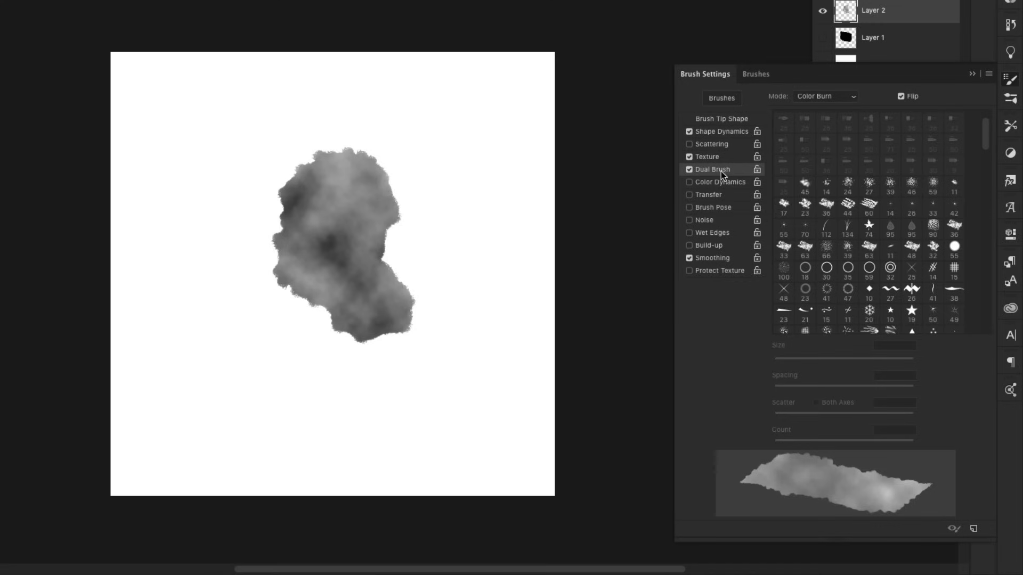
{"action": "scroll", "coordinate": [852, 151], "scroll_direction": "up", "scroll_amount": 2}
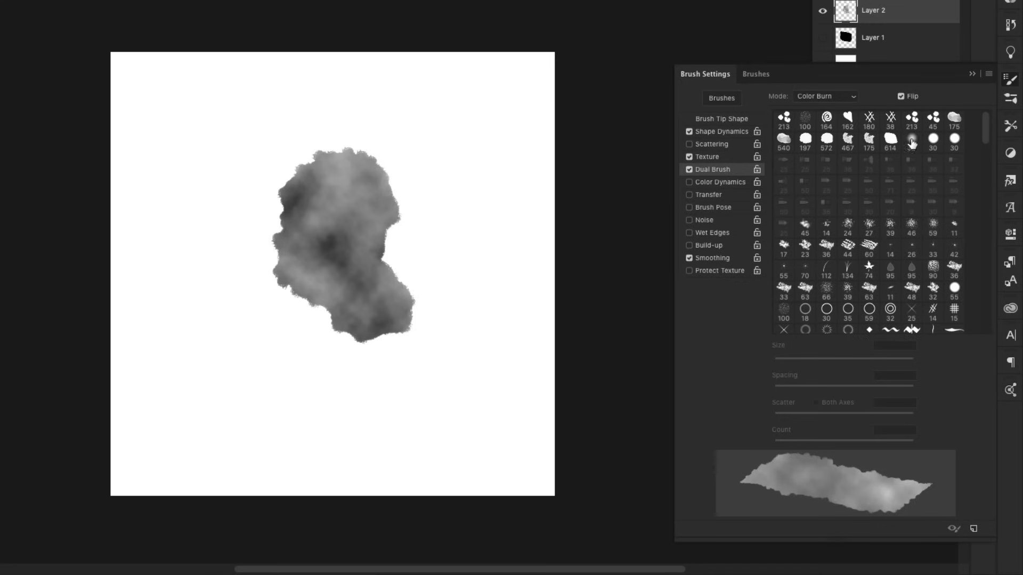
{"action": "left_click", "coordinate": [912, 144]}
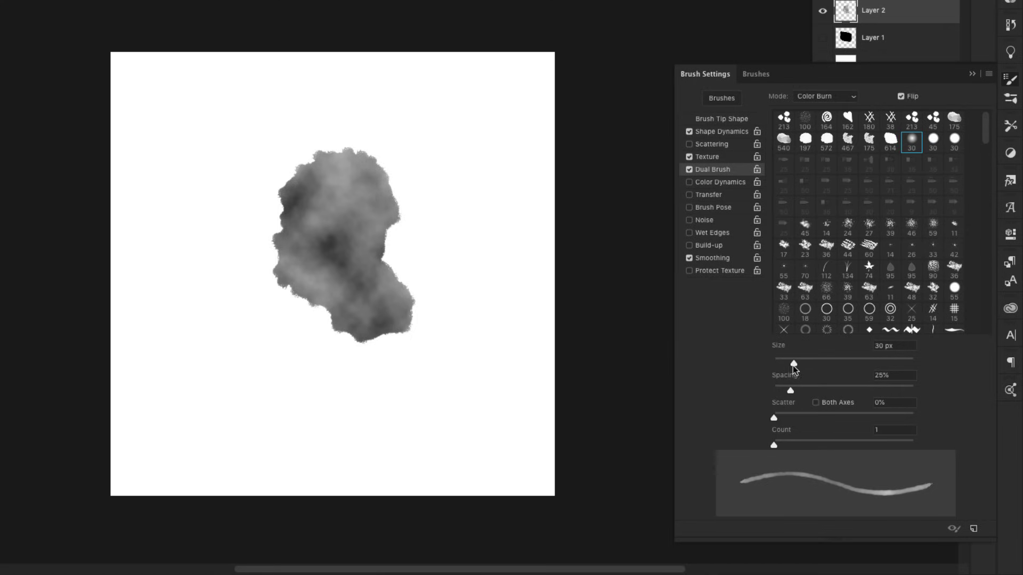
{"action": "mouse_move", "coordinate": [794, 365]}
{"action": "left_mouse_down"}
{"action": "mouse_move", "coordinate": [855, 367]}
{"action": "mouse_move", "coordinate": [846, 368]}
{"action": "left_mouse_up"}
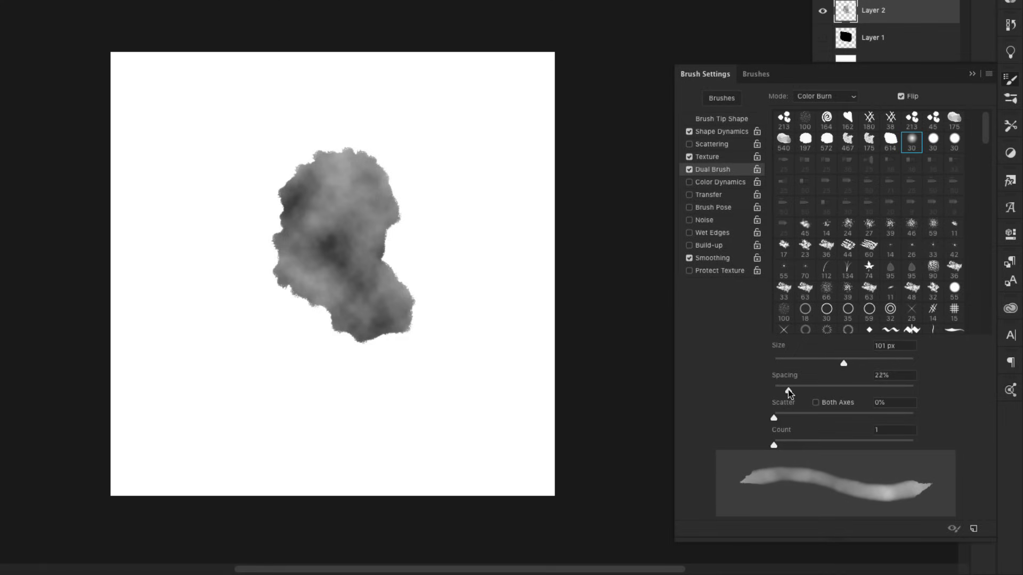
Set dual brush spacing to 5%, scatter to 400% on both axes, and count to 8
{"action": "left_click_drag", "start_coordinate": [789, 393], "coordinate": [776, 393]}
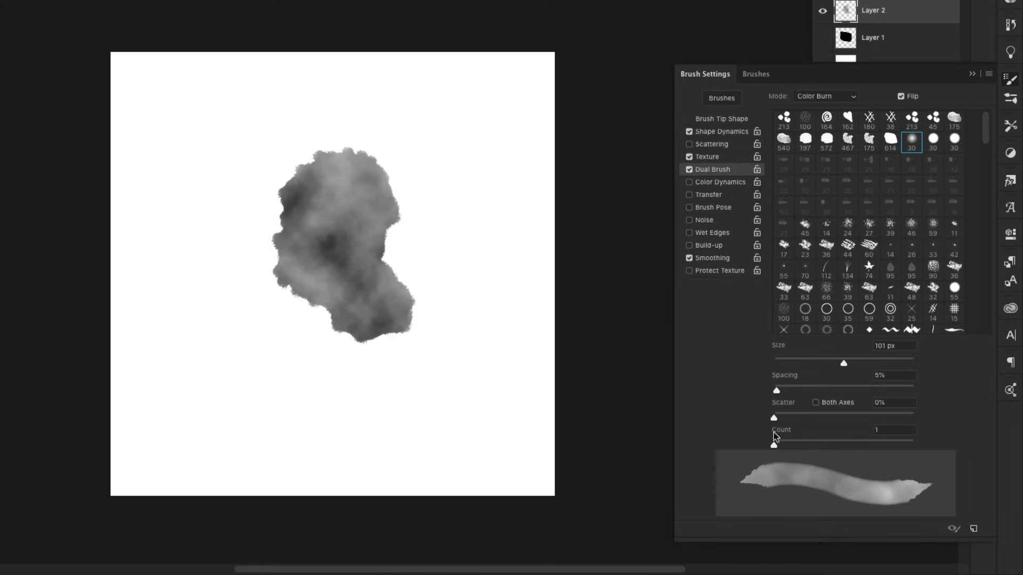
{"action": "left_click", "coordinate": [816, 403]}
{"action": "left_click_drag", "start_coordinate": [774, 418], "coordinate": [830, 418]}
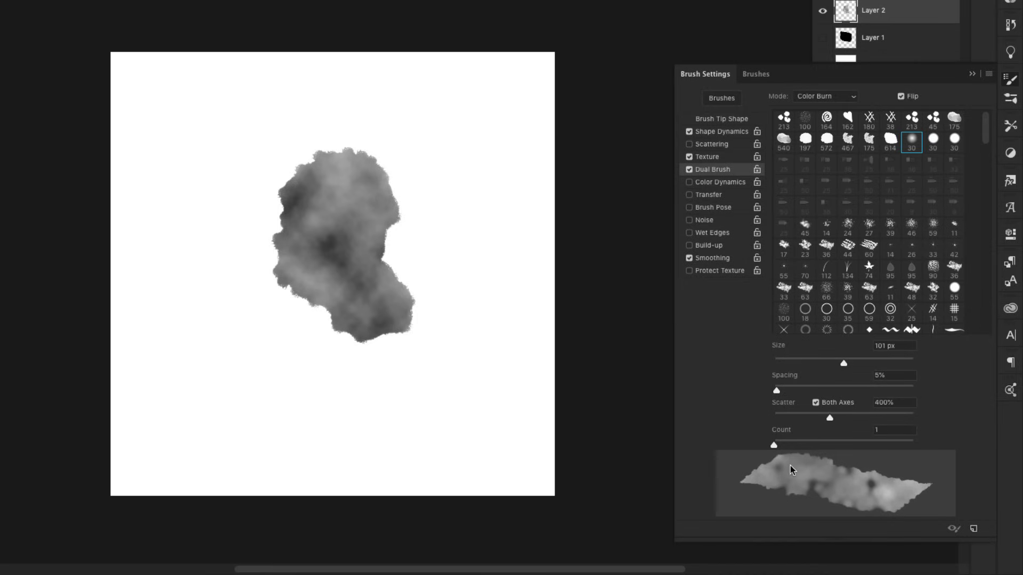
{"action": "left_click_drag", "start_coordinate": [775, 446], "coordinate": [839, 448]}
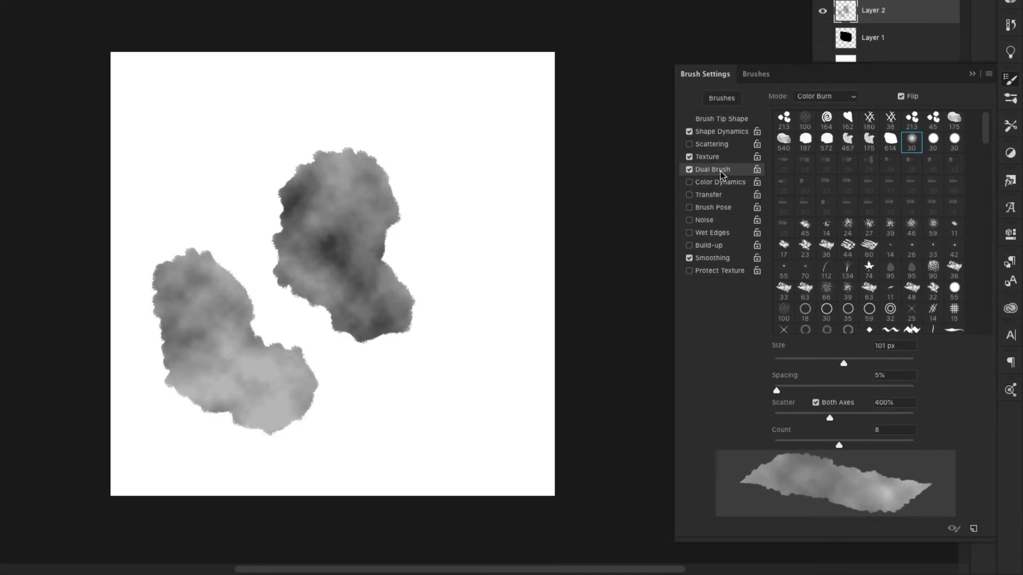
{"action": "left_click", "coordinate": [690, 195]}
Set Transfer opacity jitter to 30%, controlled by Pen Pressure
{"action": "left_click", "coordinate": [706, 195]}
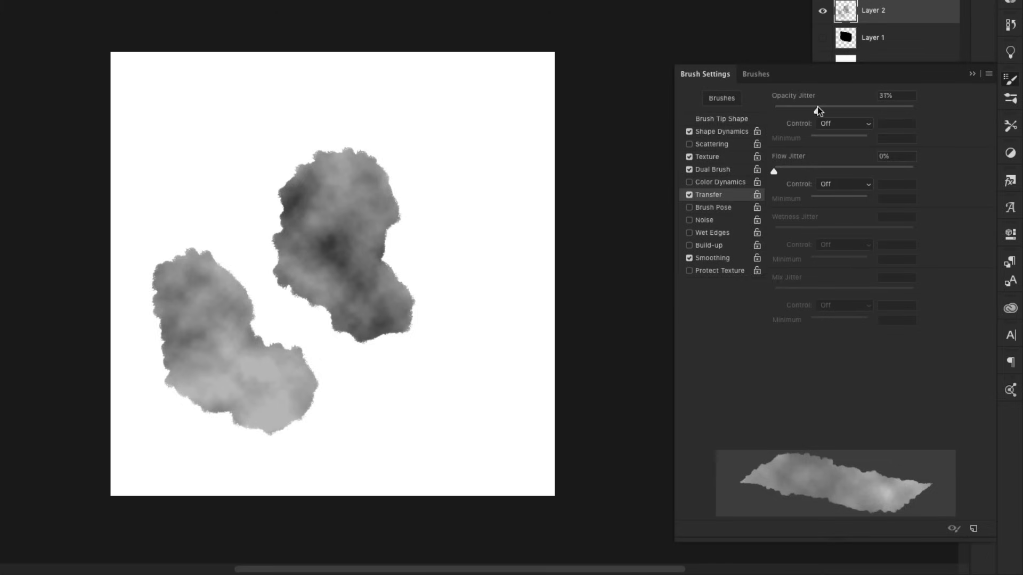
{"action": "left_click_drag", "start_coordinate": [817, 106], "coordinate": [820, 107]}
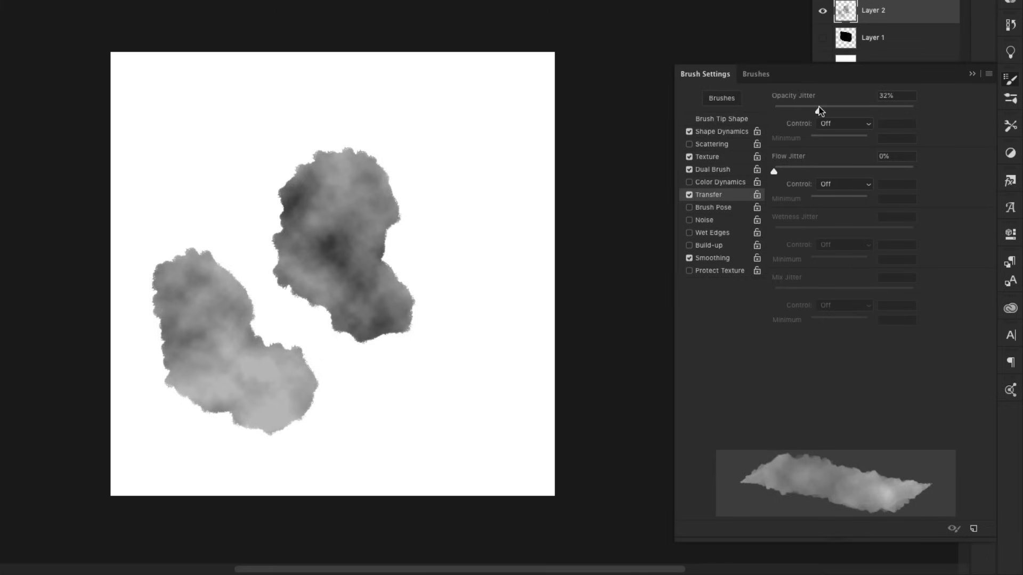
{"action": "left_click", "coordinate": [842, 125]}
{"action": "left_click", "coordinate": [837, 143]}
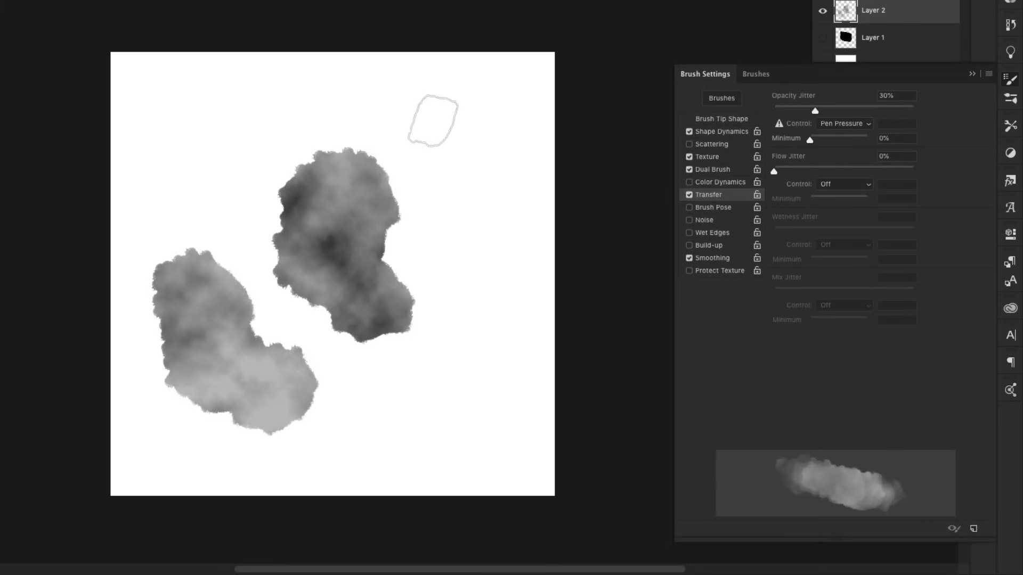
Paint a test stroke on the right side, then enable Wet Edges and Build-up
{"action": "mouse_move", "coordinate": [423, 107]}
{"action": "left_mouse_down"}
{"action": "mouse_move", "coordinate": [474, 124]}
{"action": "mouse_move", "coordinate": [463, 171]}
{"action": "mouse_move", "coordinate": [474, 247]}
{"action": "mouse_move", "coordinate": [459, 330]}
{"action": "left_mouse_up"}
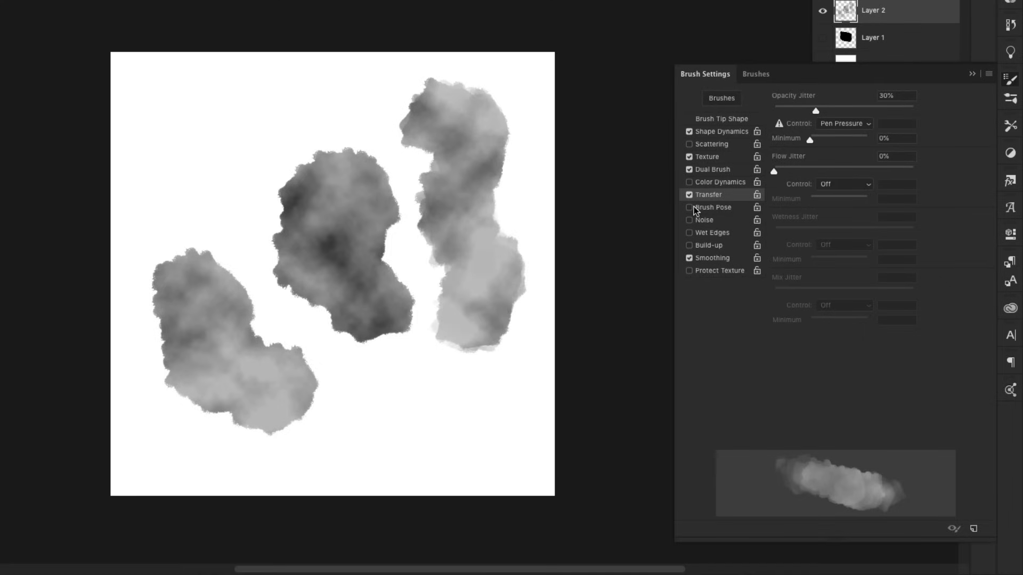
{"action": "left_click", "coordinate": [689, 233]}
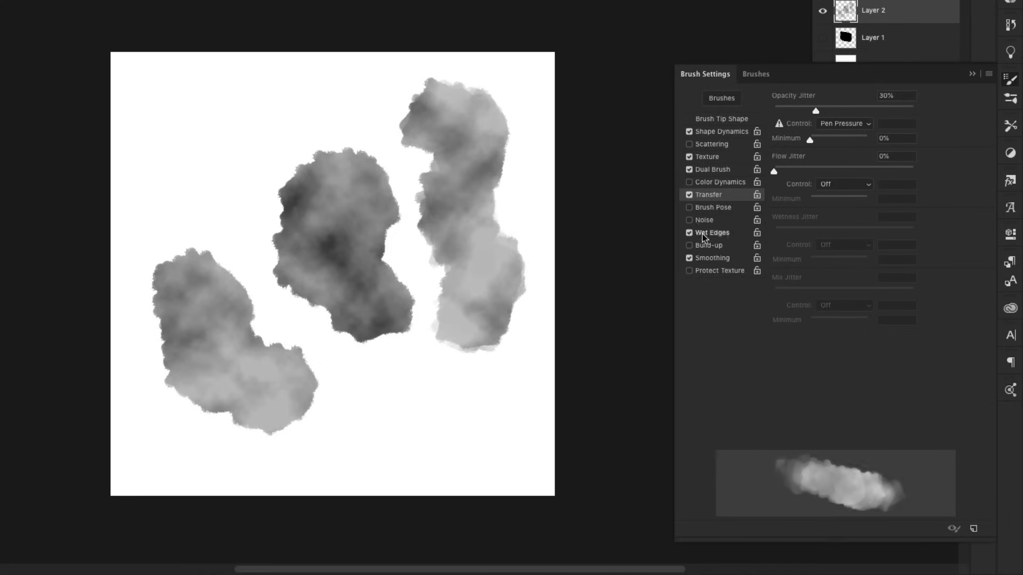
{"action": "left_click", "coordinate": [689, 246]}
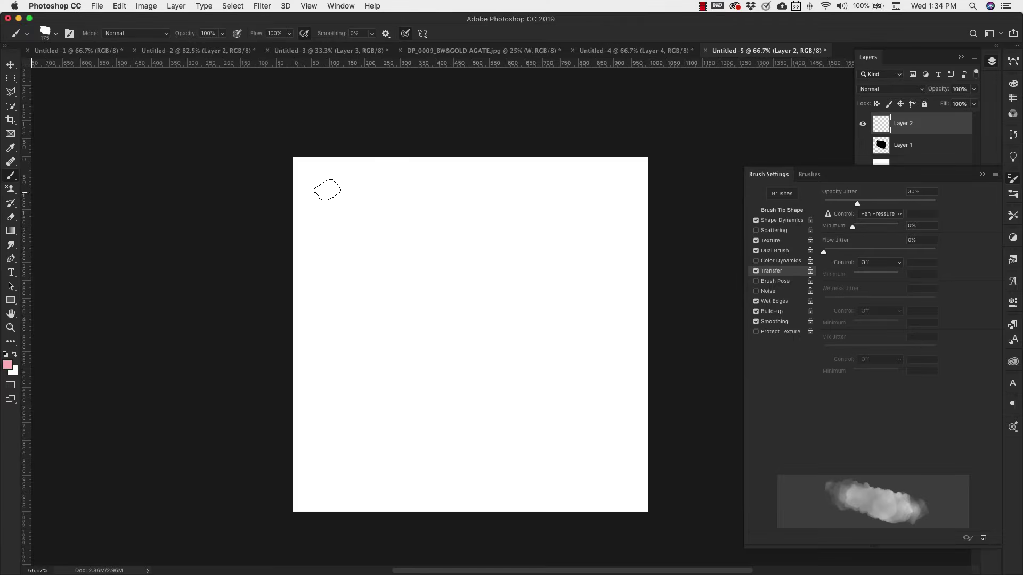
Paint pink and teal test strokes, then save the settings as a new 'watercolor' brush preset
{"action": "mouse_move", "coordinate": [327, 189]}
{"action": "left_mouse_down"}
{"action": "mouse_move", "coordinate": [351, 214]}
{"action": "mouse_move", "coordinate": [350, 295]}
{"action": "mouse_move", "coordinate": [480, 326]}
{"action": "left_mouse_up"}
{"action": "mouse_move", "coordinate": [326, 221]}
{"action": "left_mouse_down"}
{"action": "mouse_move", "coordinate": [429, 271]}
{"action": "mouse_move", "coordinate": [520, 349]}
{"action": "left_mouse_up"}
{"action": "left_click", "coordinate": [994, 175]}
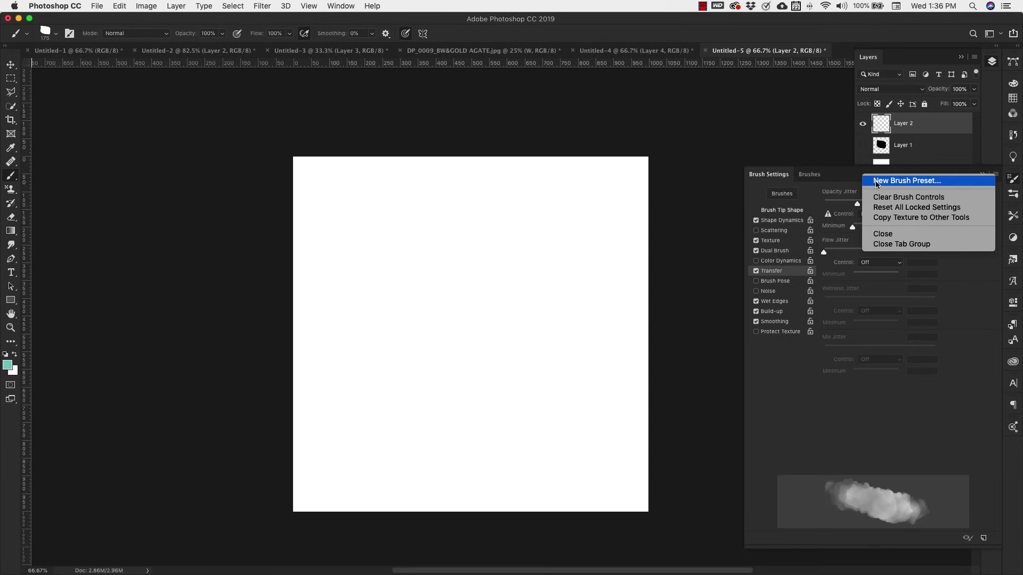
{"action": "left_click", "coordinate": [896, 181]}
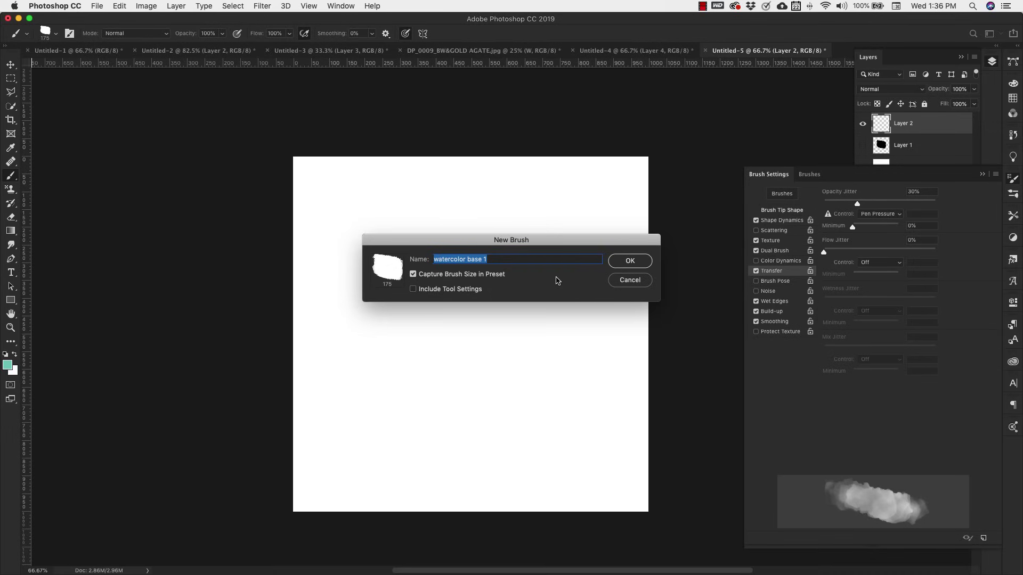
{"action": "key", "text": "BackSpace"}
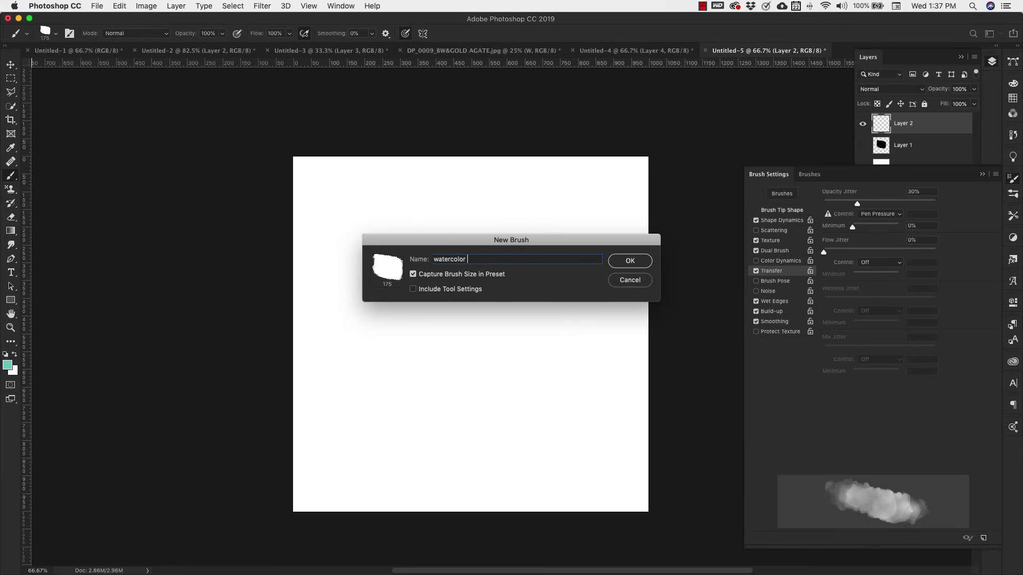
{"action": "key", "text": "Return"}
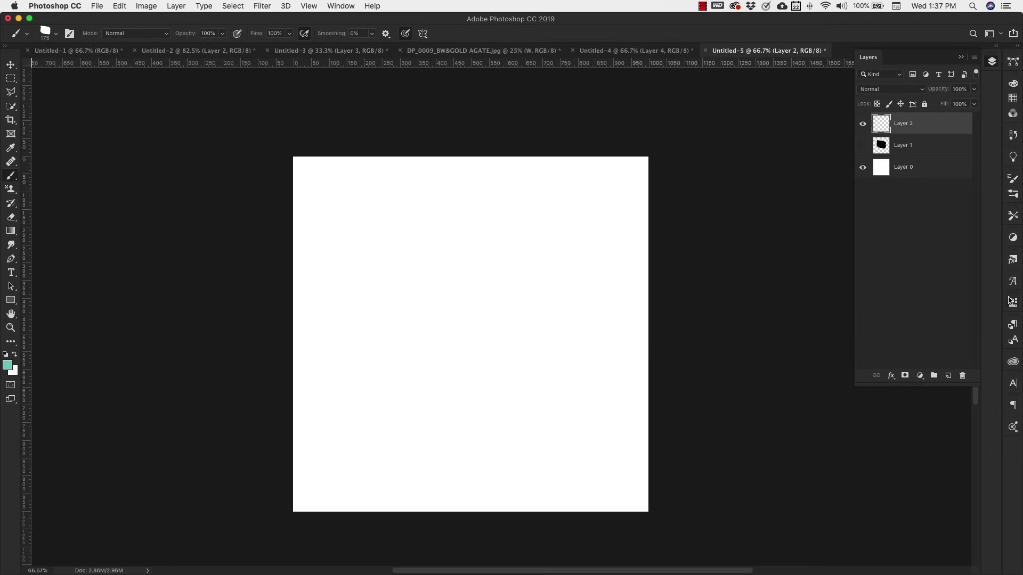
Compare the watercolor base and watercolor 1 presets, then settle on watercolor 1 at 175 px
{"action": "left_click", "coordinate": [1015, 195]}
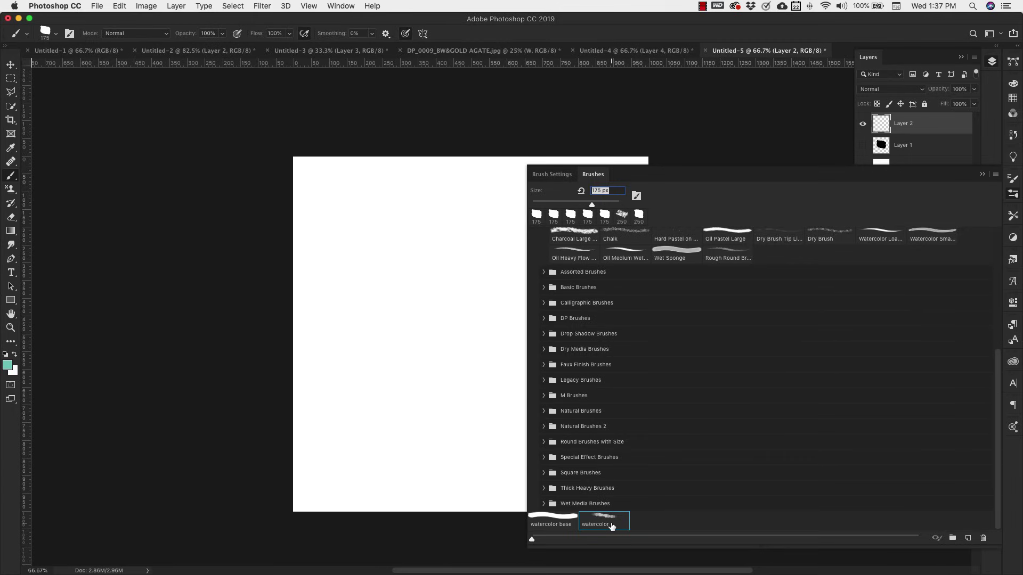
{"action": "left_click", "coordinate": [554, 526]}
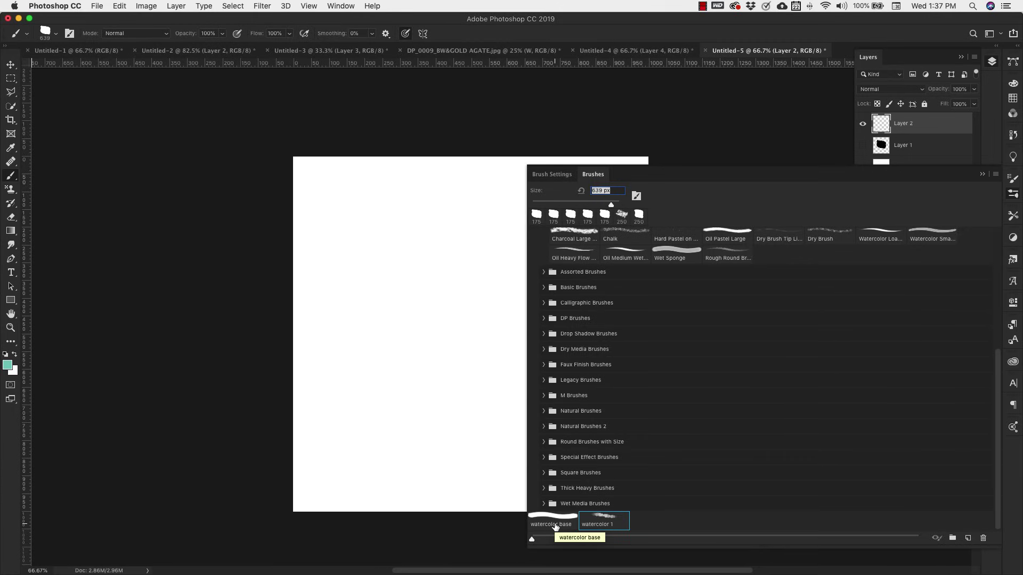
{"action": "left_click", "coordinate": [597, 525]}
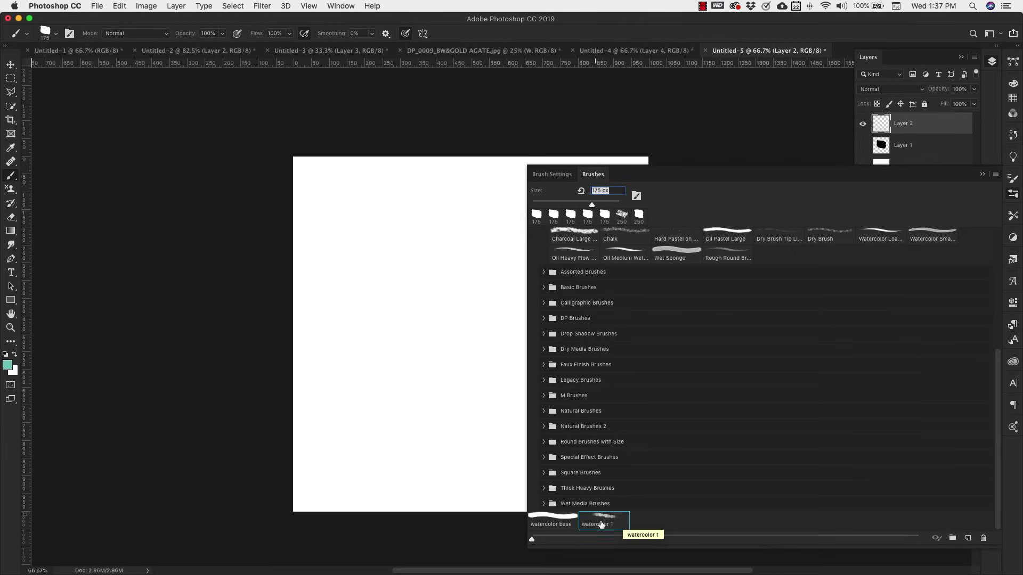
{"action": "left_click", "coordinate": [554, 525]}
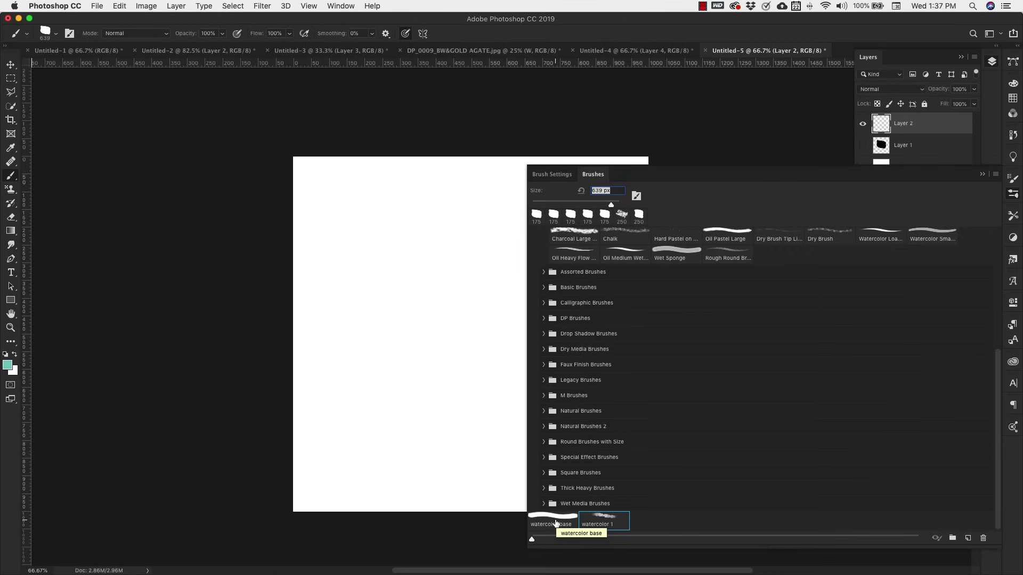
{"action": "left_click", "coordinate": [618, 525]}
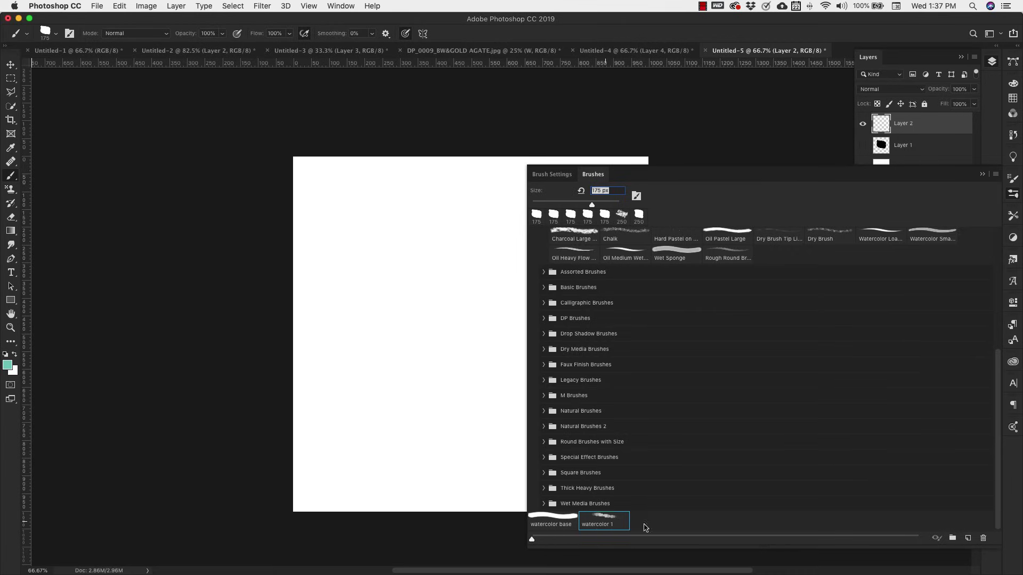
{"action": "left_click", "coordinate": [983, 177]}
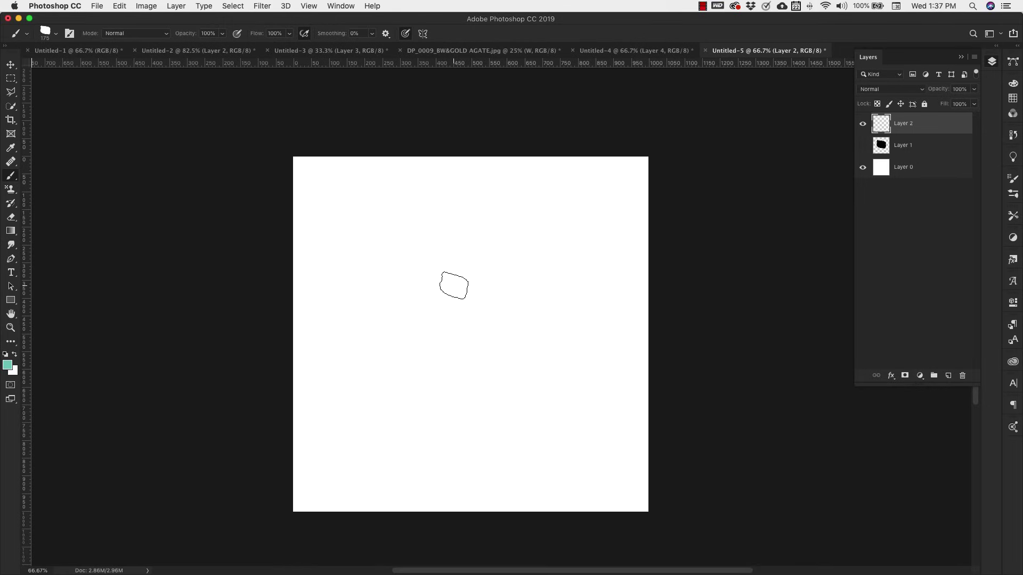
Enlarge the brush to 700 px and stamp a soft grey cloud near the canvas centre
{"action": "key", "text": "bracketright"}
{"action": "key", "text": "bracketright"}
{"action": "key", "text": "bracketright"}
{"action": "key", "text": "bracketright"}
{"action": "key", "text": "bracketright"}
{"action": "key", "text": "bracketright"}
{"action": "key", "text": "bracketright"}
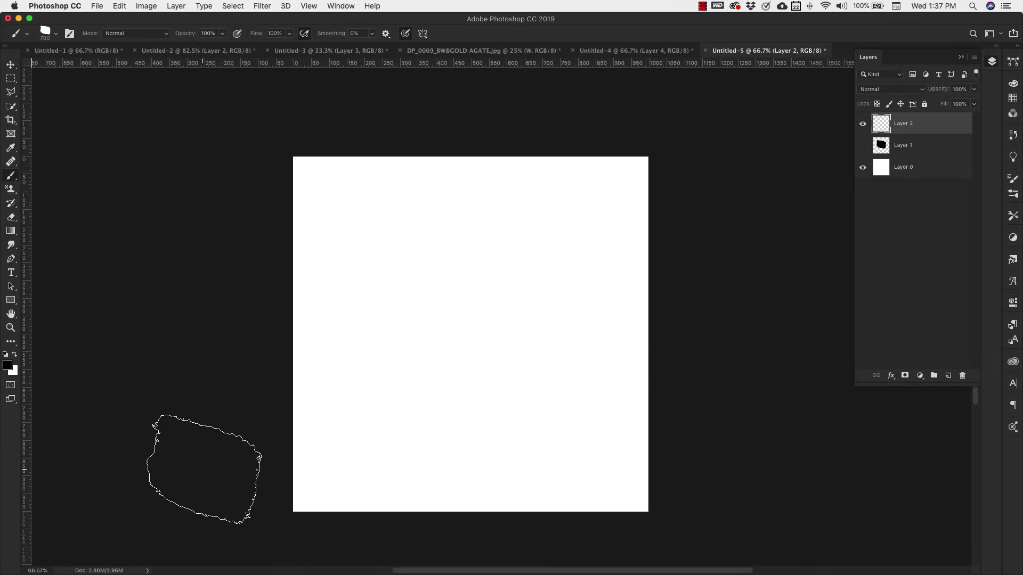
{"action": "left_click_drag", "start_coordinate": [495, 288], "coordinate": [455, 322]}
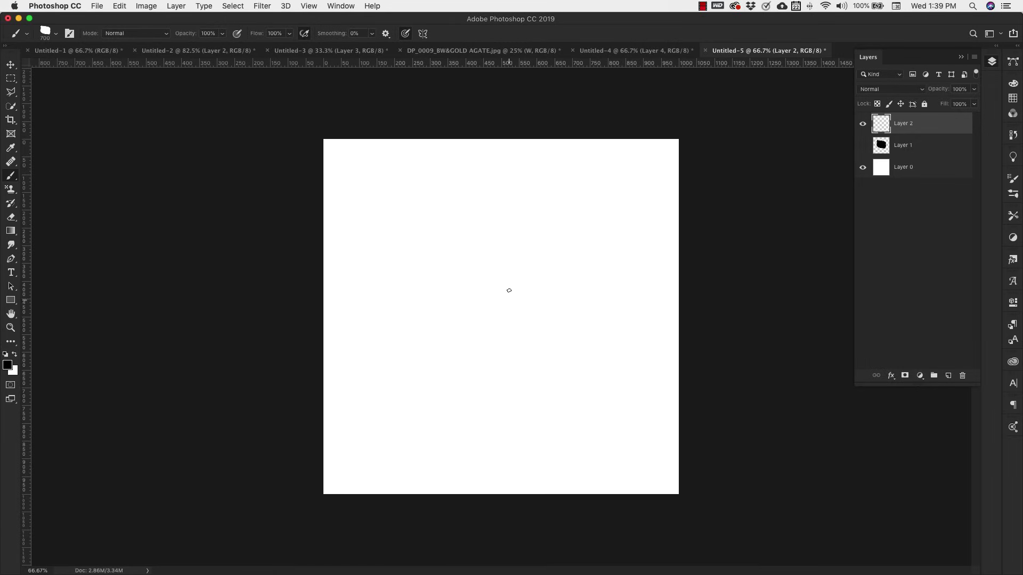
{"action": "left_click_drag", "start_coordinate": [449, 265], "coordinate": [489, 252]}
{"action": "key", "text": "super+z"}
{"action": "left_click", "coordinate": [491, 297]}
{"action": "key", "text": "super+z"}
{"action": "left_click", "coordinate": [491, 295]}
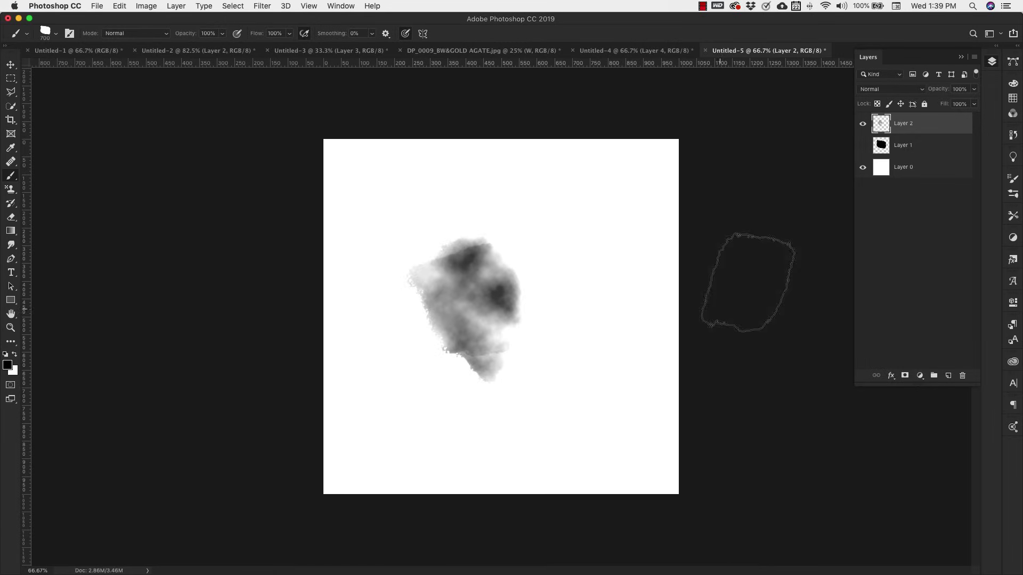
Define the painted grey cloud as a new brush preset named base 2
{"action": "left_click", "coordinate": [118, 6]}
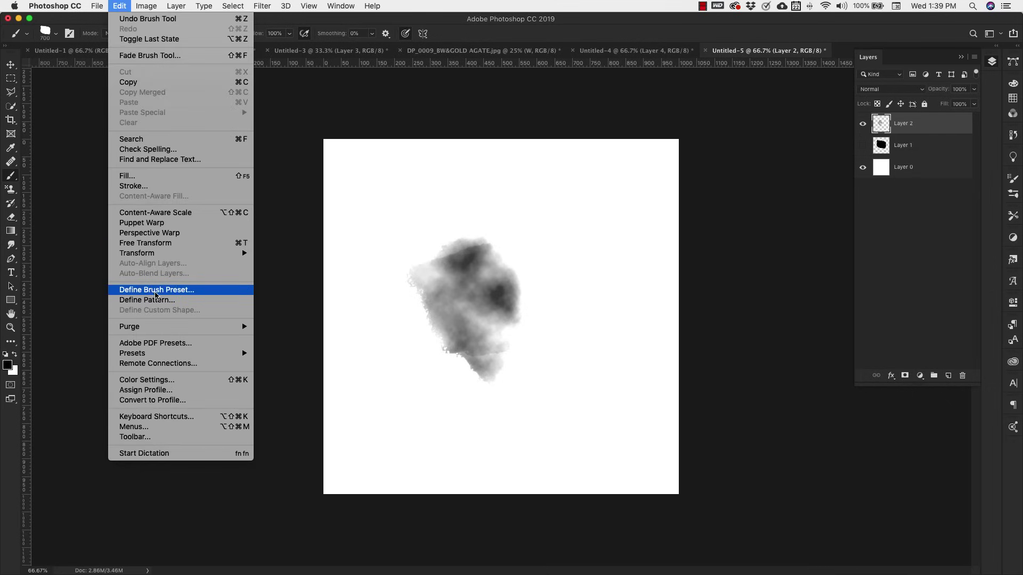
{"action": "left_click", "coordinate": [163, 291]}
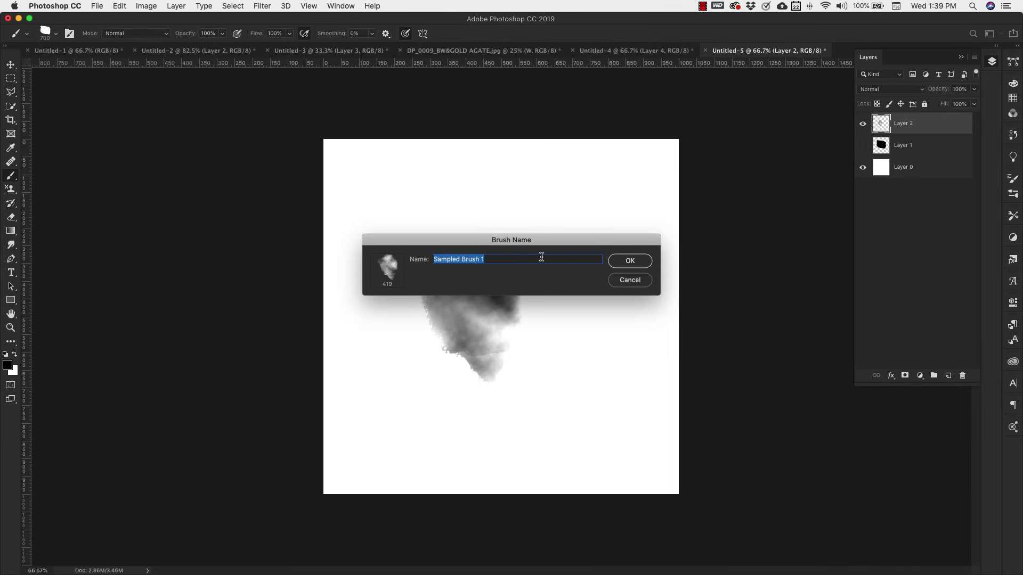
{"action": "type", "text": "base 2"}
{"action": "left_click", "coordinate": [630, 261]}
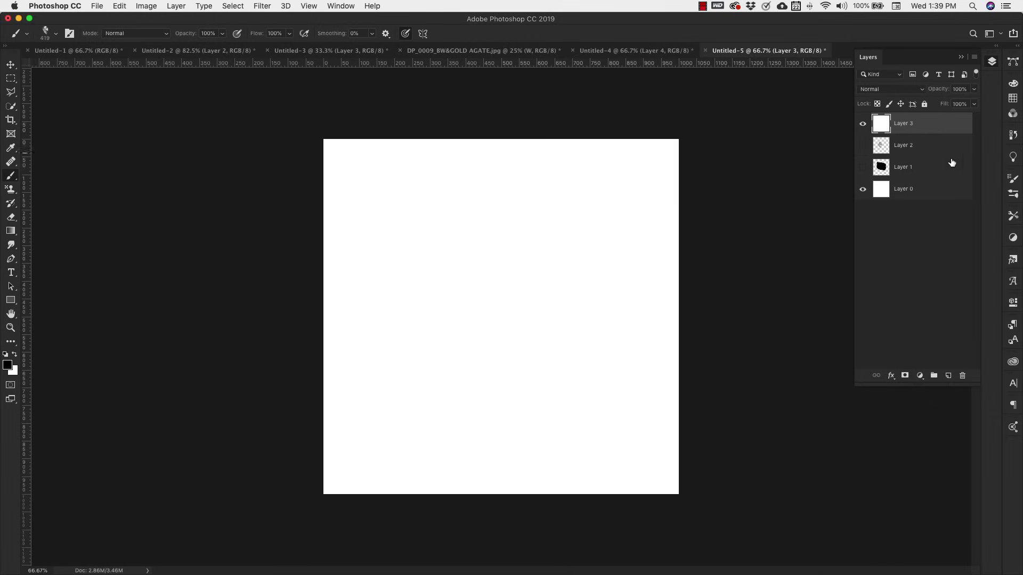
Reduce the new brush tip's spacing to 1% in Brush Settings
{"action": "left_click", "coordinate": [1014, 181]}
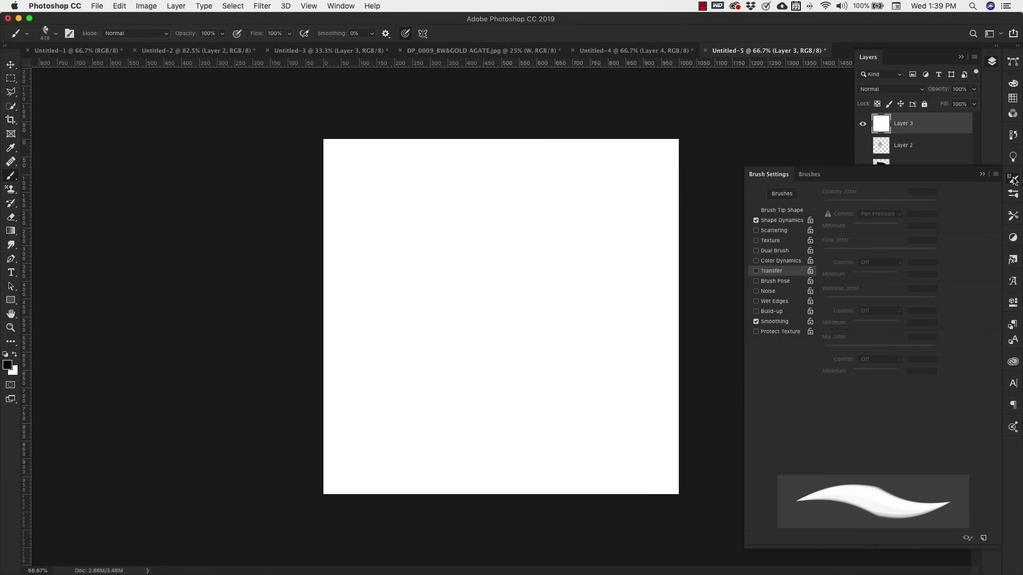
{"action": "left_click", "coordinate": [781, 211]}
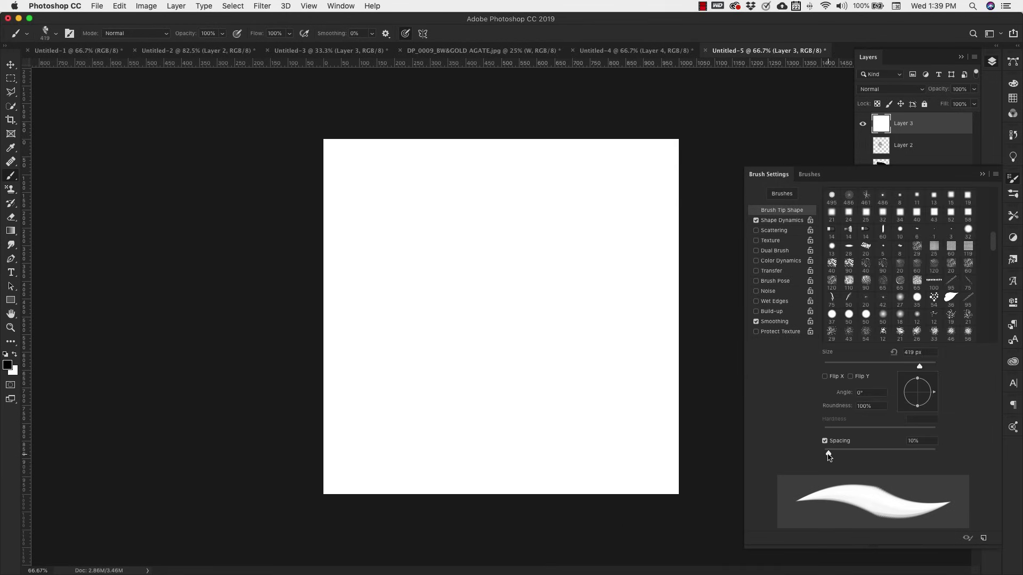
{"action": "left_click_drag", "start_coordinate": [828, 456], "coordinate": [808, 452]}
{"action": "left_click", "coordinate": [768, 221]}
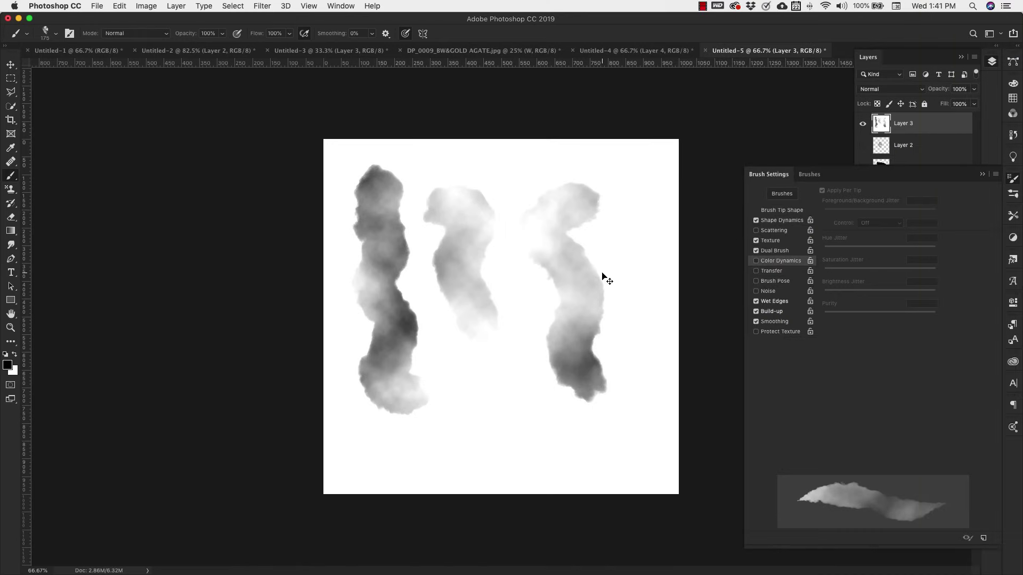
Undo the grey test strokes and set the foreground colour to soft pink #ffbfbf
{"action": "key", "text": "super+z"}
{"action": "key", "text": "super+z"}
{"action": "key", "text": "super+z"}
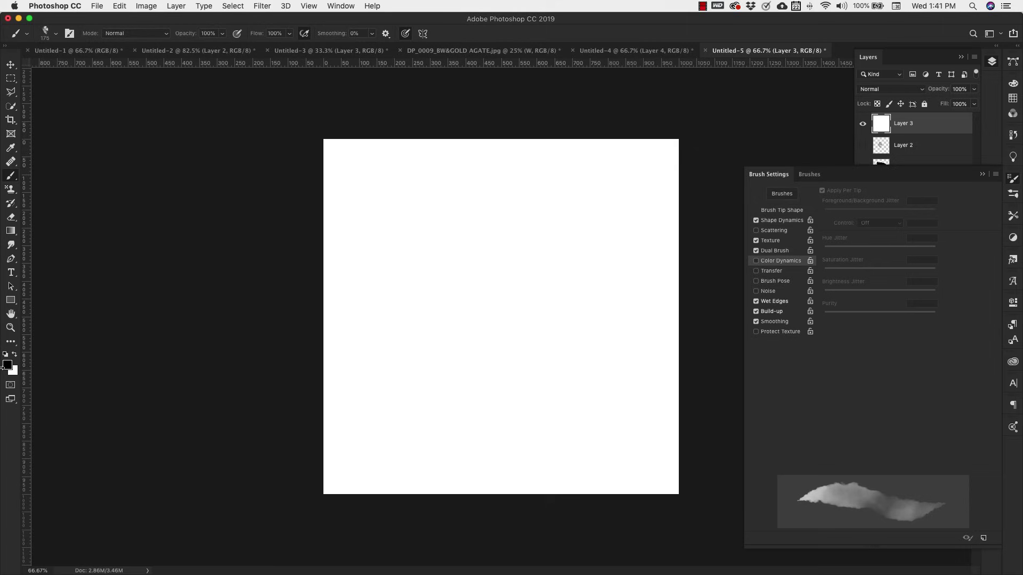
{"action": "left_click", "coordinate": [6, 367]}
{"action": "left_click", "coordinate": [591, 330]}
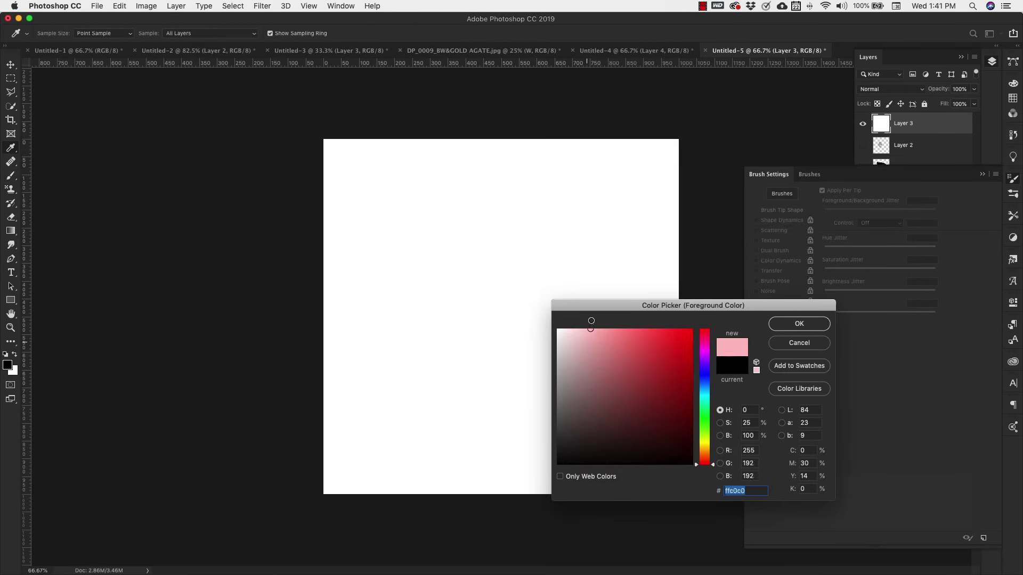
{"action": "left_click", "coordinate": [799, 324]}
Paint pink watercolour strokes on the left, on the right and down the canvas centre
{"action": "key", "text": "b"}
{"action": "mouse_move", "coordinate": [418, 179]}
{"action": "left_mouse_down"}
{"action": "mouse_move", "coordinate": [491, 209]}
{"action": "mouse_move", "coordinate": [440, 275]}
{"action": "mouse_move", "coordinate": [446, 332]}
{"action": "left_mouse_up"}
{"action": "left_click_drag", "start_coordinate": [544, 208], "coordinate": [578, 371]}
{"action": "mouse_move", "coordinate": [399, 317]}
{"action": "left_mouse_down"}
{"action": "mouse_move", "coordinate": [395, 362]}
{"action": "mouse_move", "coordinate": [455, 430]}
{"action": "mouse_move", "coordinate": [561, 450]}
{"action": "left_mouse_up"}
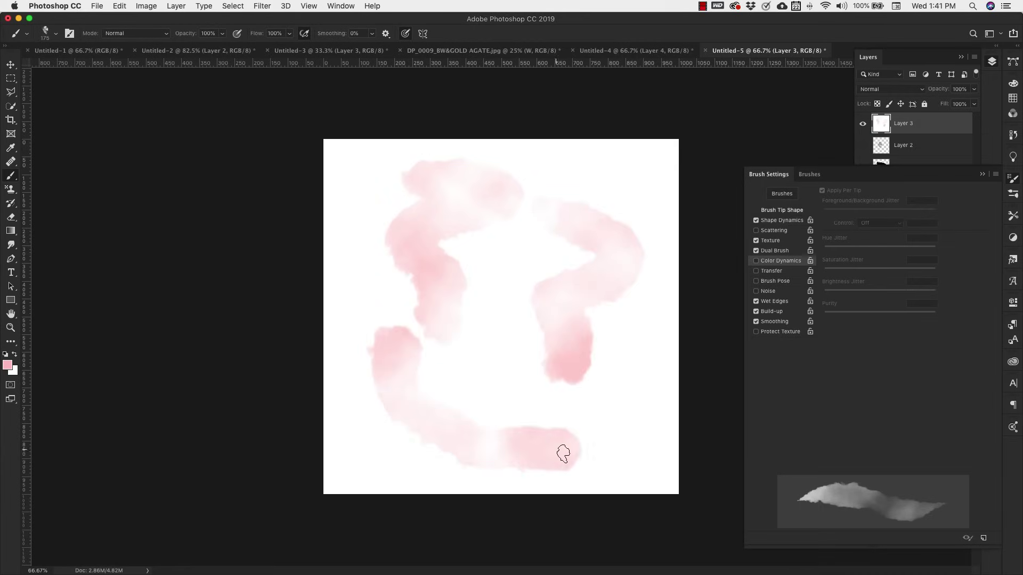
{"action": "key", "text": "super+z"}
{"action": "left_click_drag", "start_coordinate": [490, 275], "coordinate": [497, 357]}
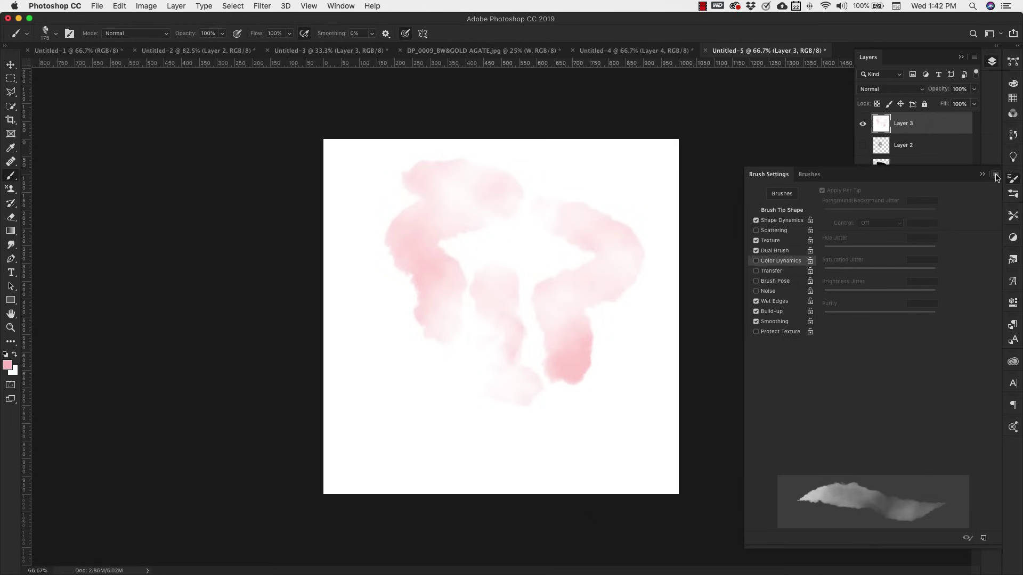
{"action": "left_click", "coordinate": [996, 175]}
Save the brush as a new preset, replacing 'base 2 1' with a Watercol… name
{"action": "left_click", "coordinate": [899, 180]}
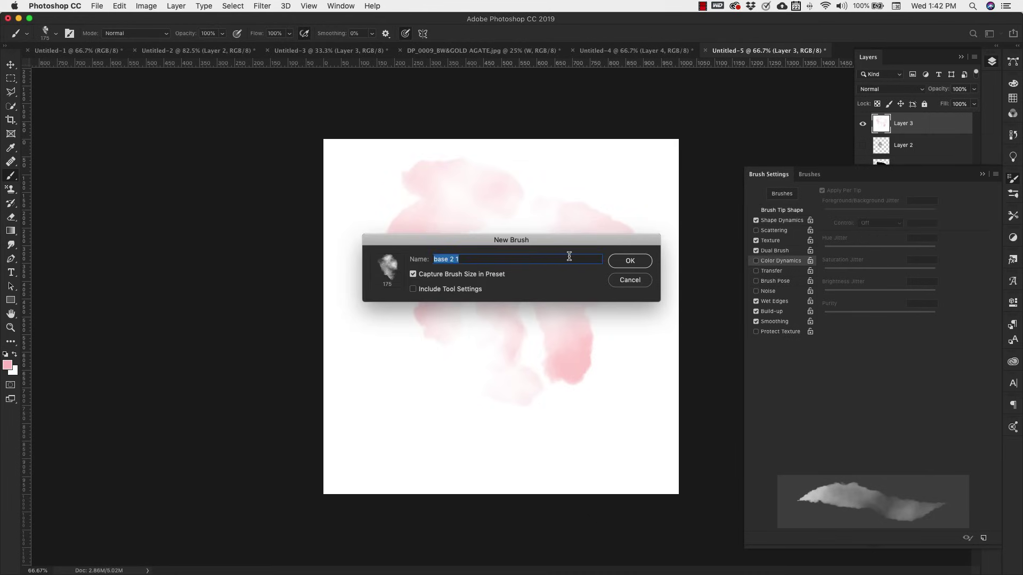
{"action": "type", "text": "Waterco"}
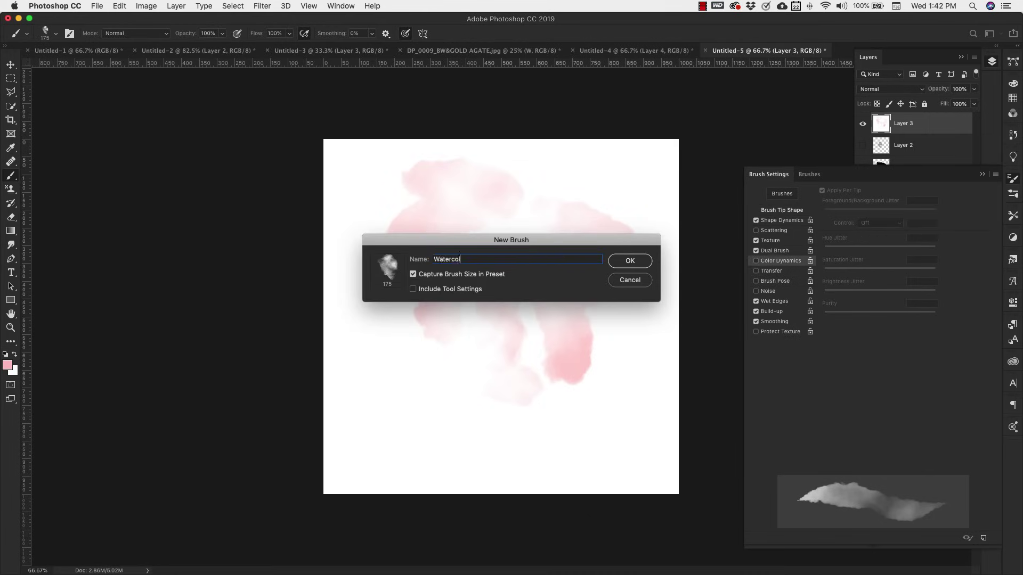